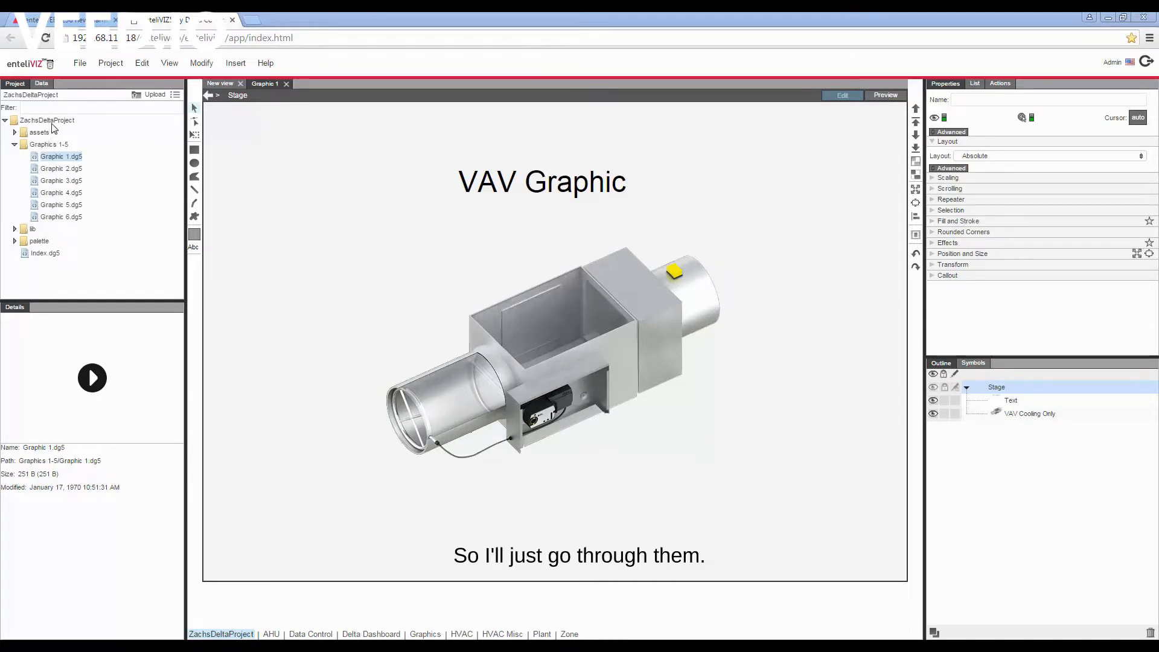
- Export the current project ZachsDeltaProject and save it to the Desktop as ZachsDeltaProject_3135.zip
click(14, 144)
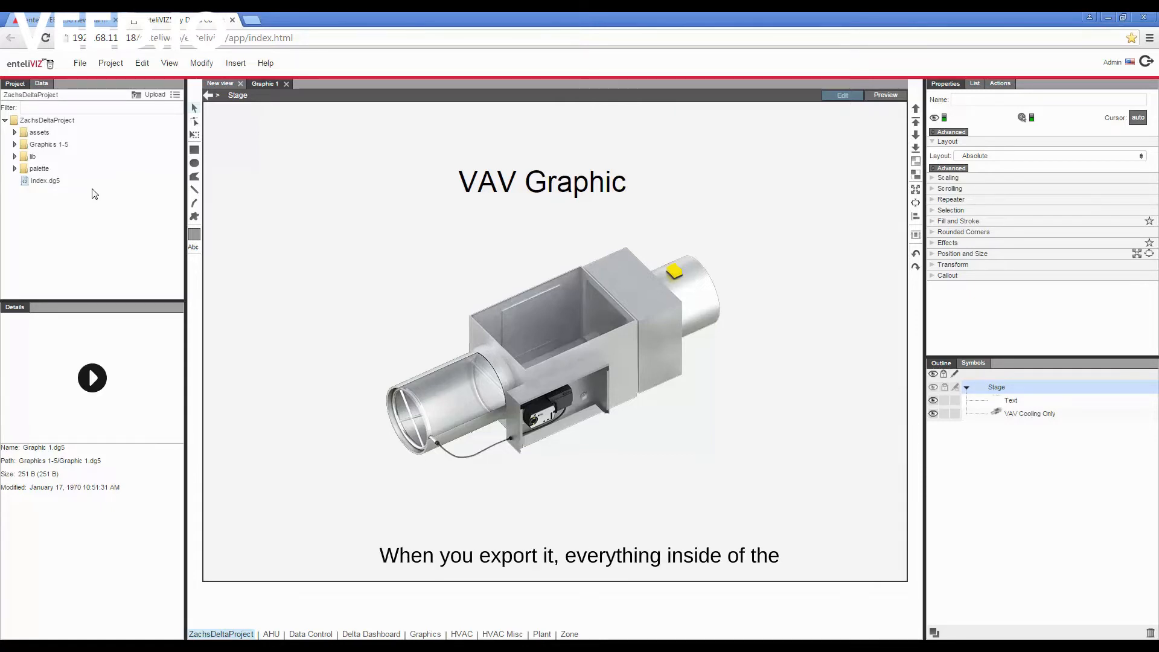
click(49, 121)
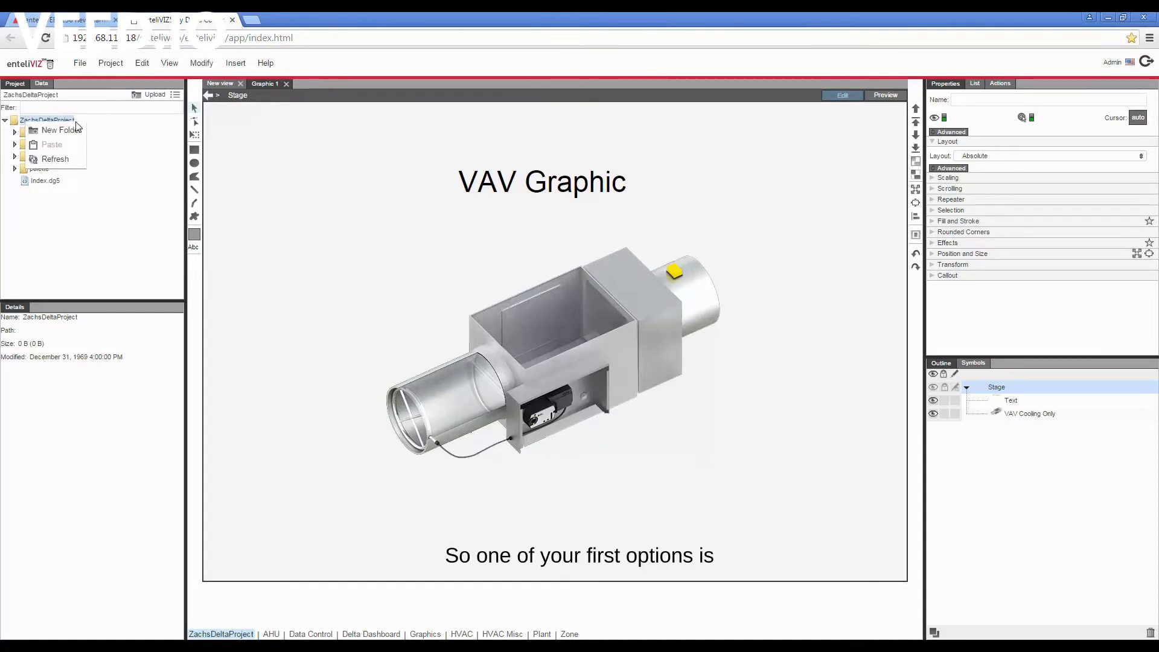
click(110, 65)
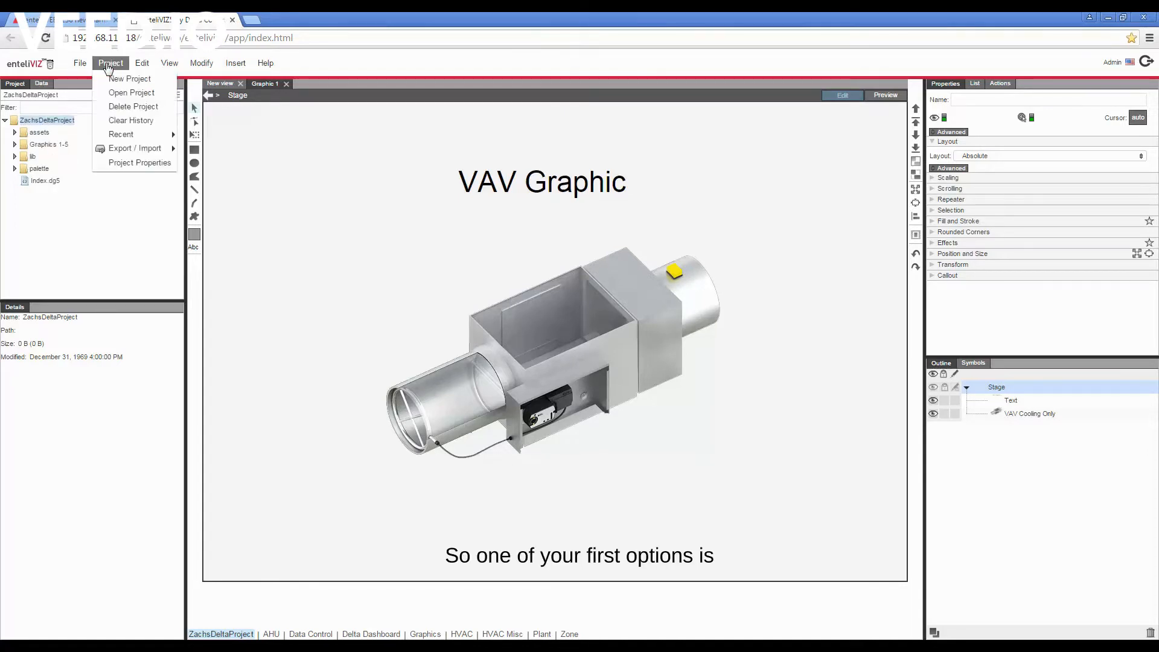
mouse_move(134, 151)
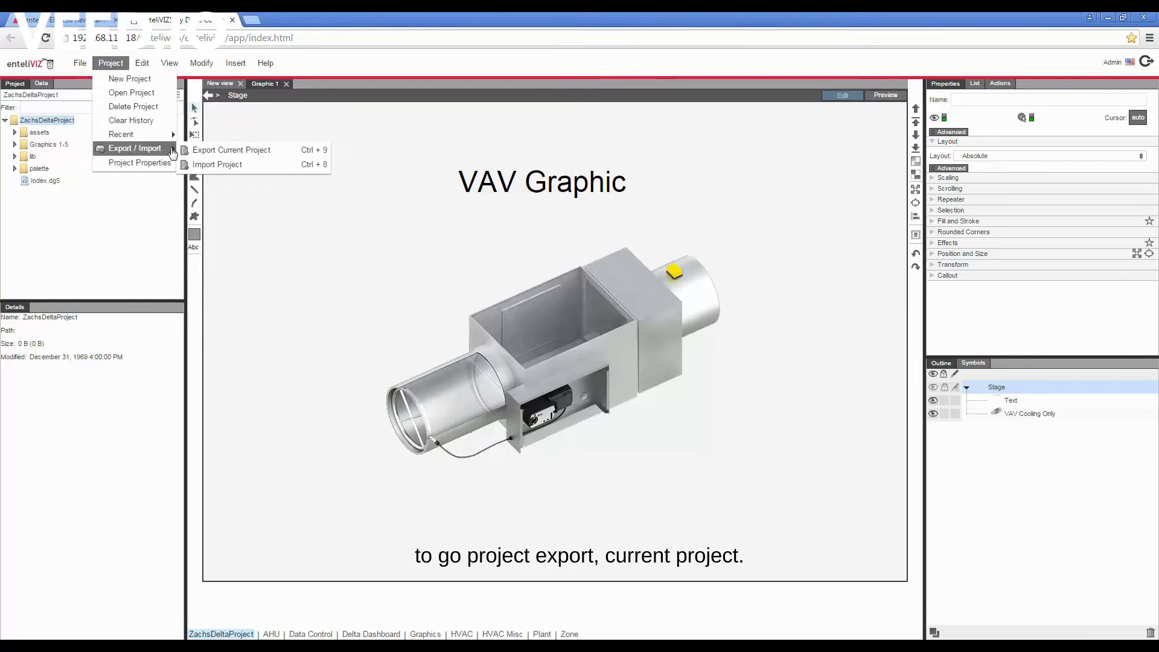
click(200, 150)
click(572, 362)
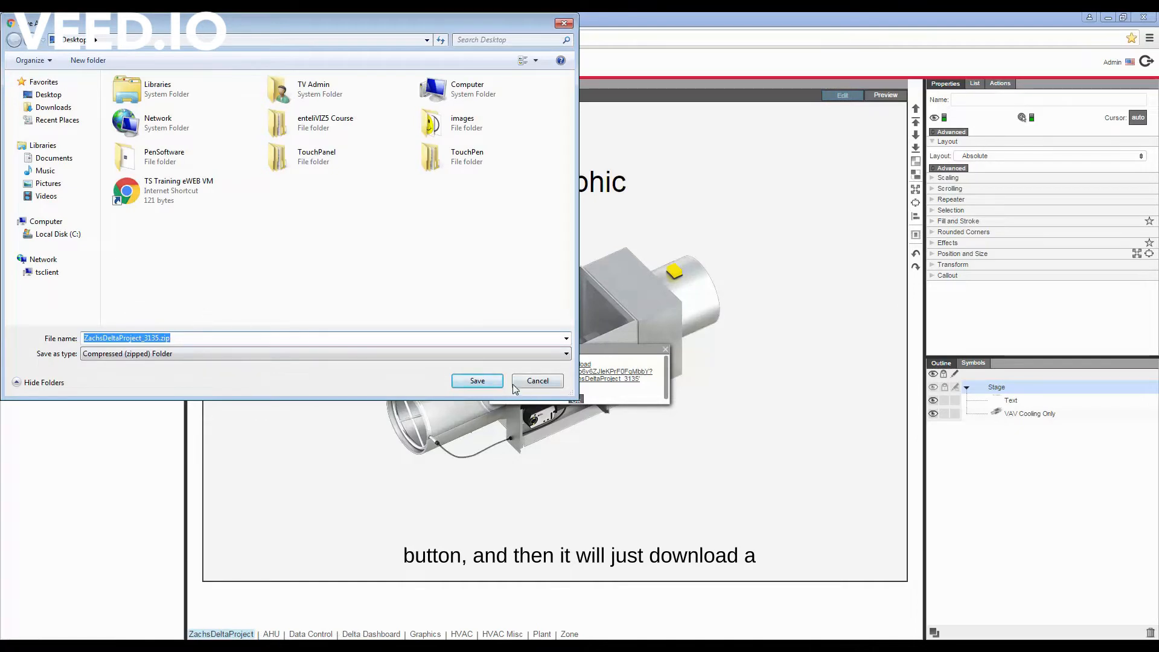
click(470, 379)
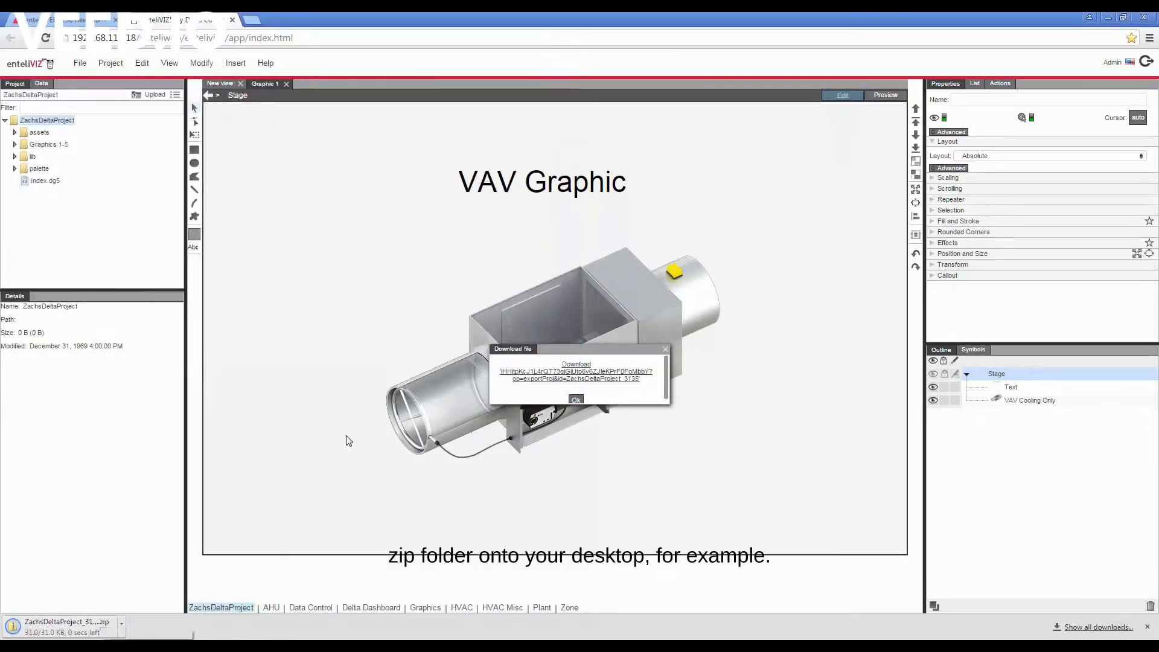
click(665, 351)
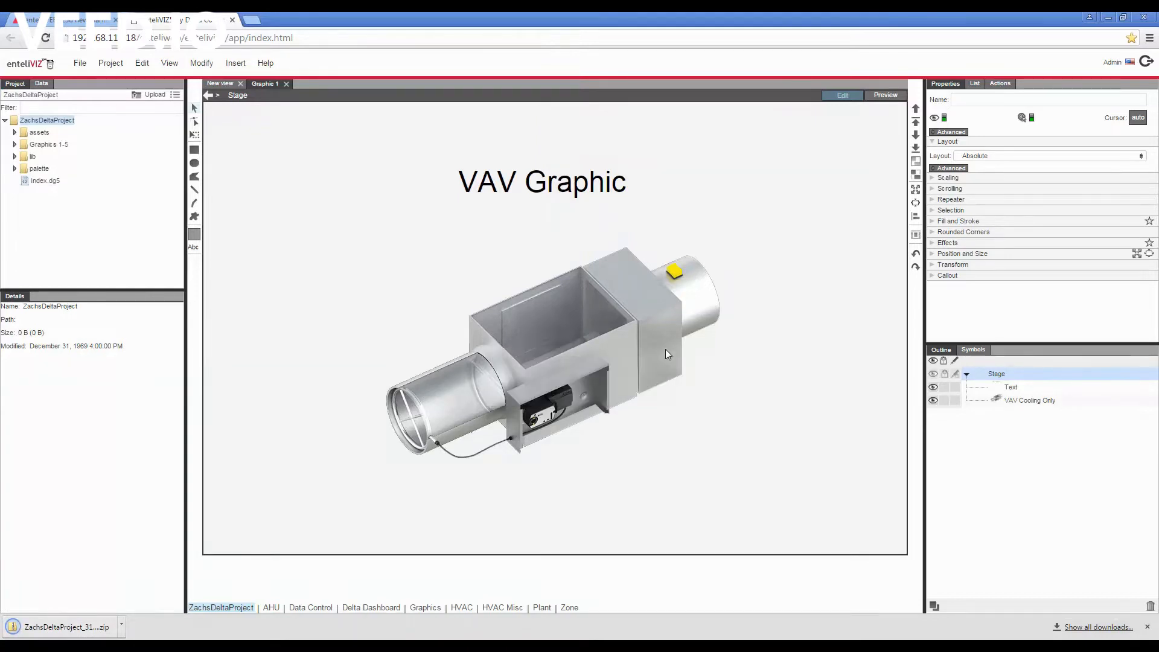
- Examine the project folder in the exported ZachsDeltaProject_3135.zip, including its Graphics 1-5, lib and palette folders
click(80, 626)
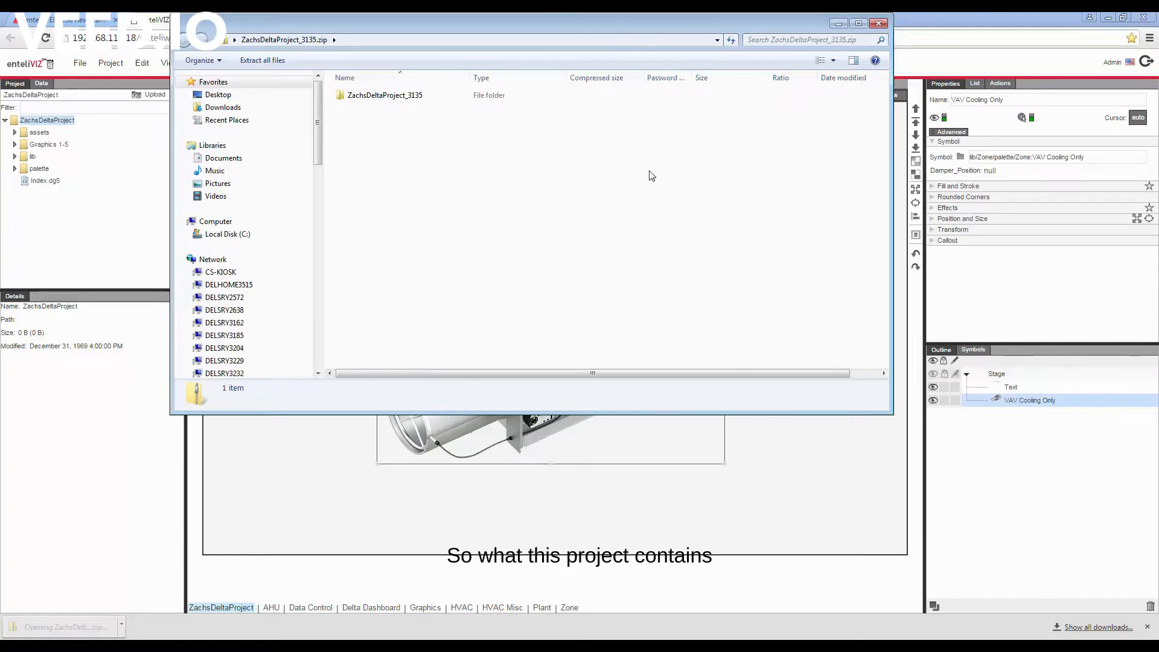
double_click(386, 96)
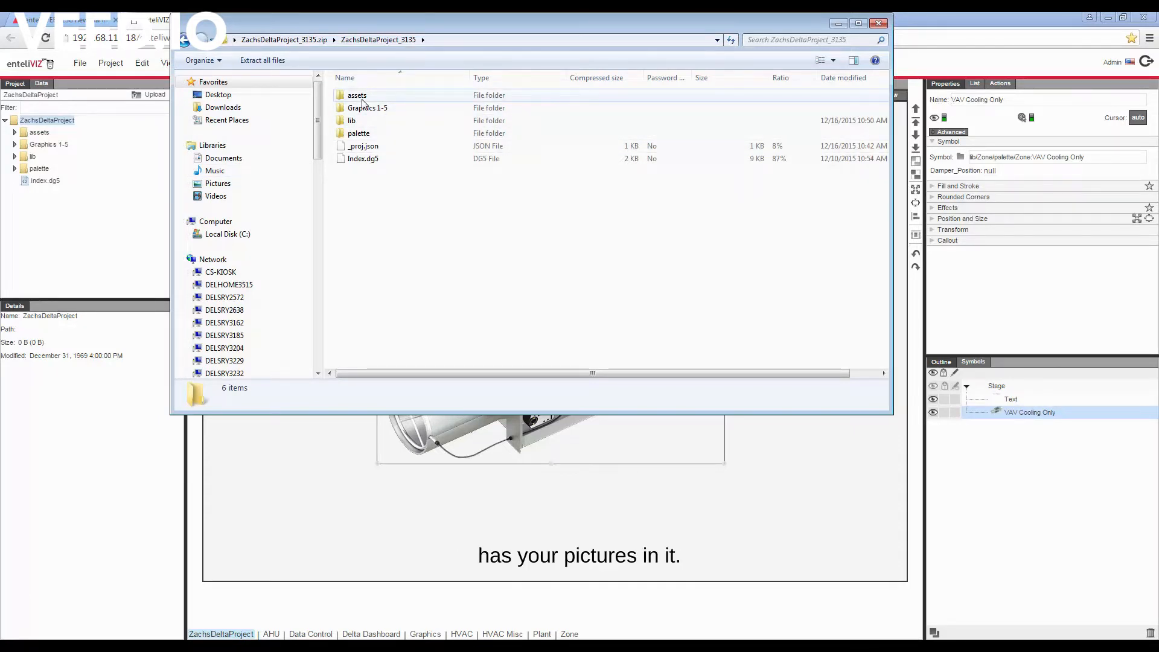
double_click(364, 108)
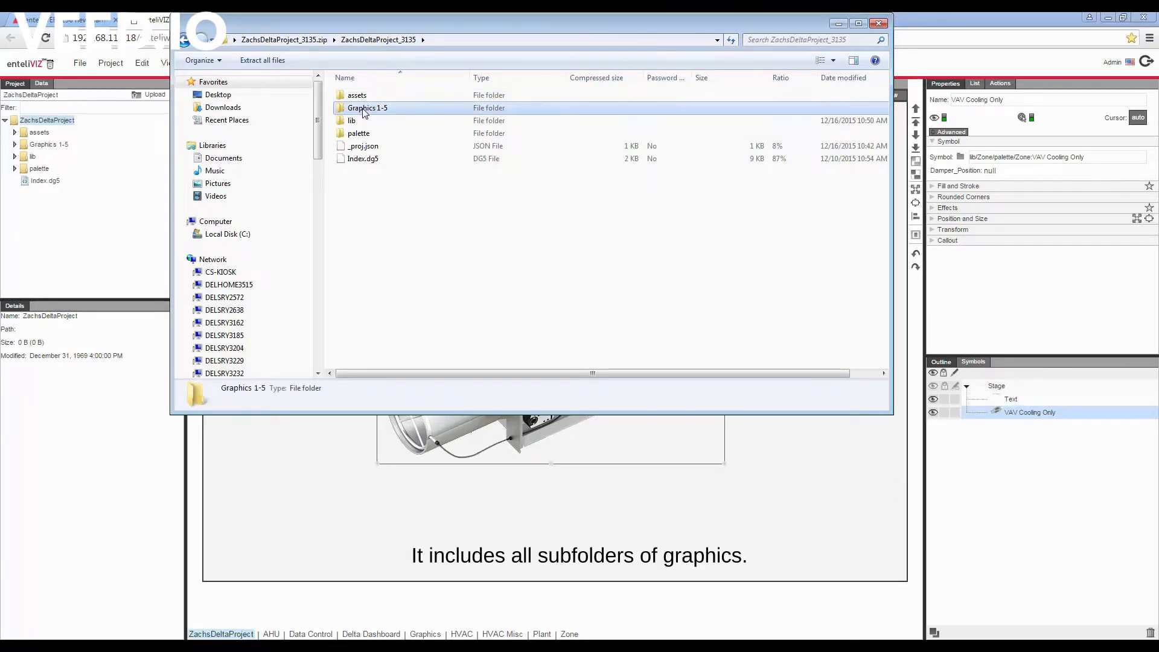
click(184, 40)
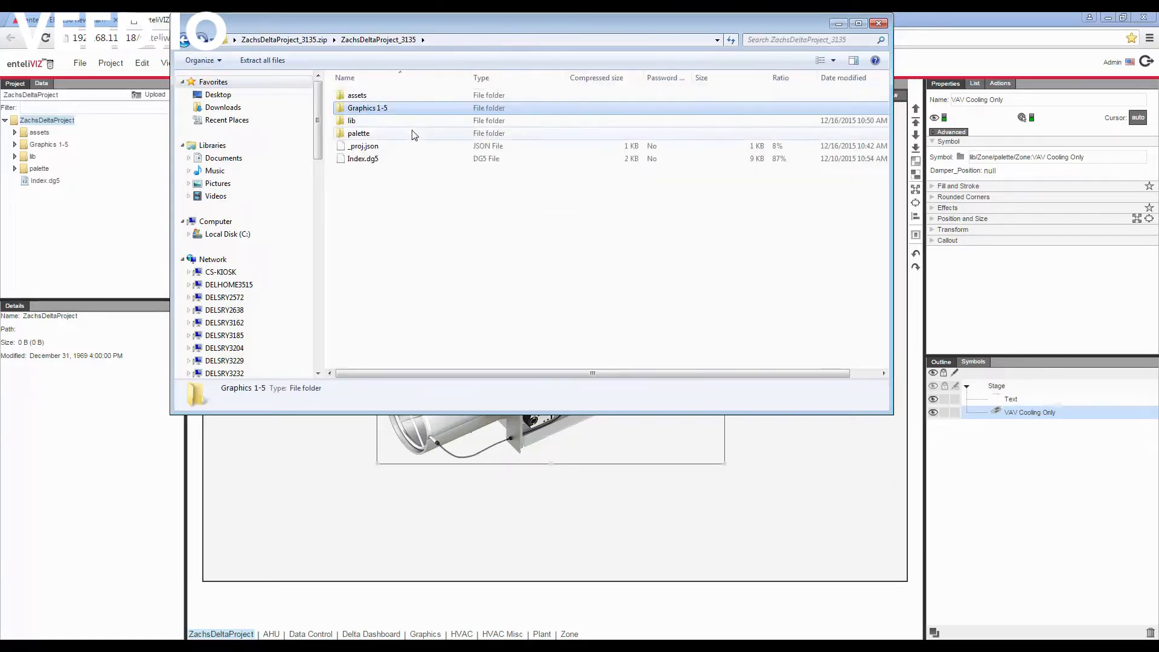
double_click(362, 121)
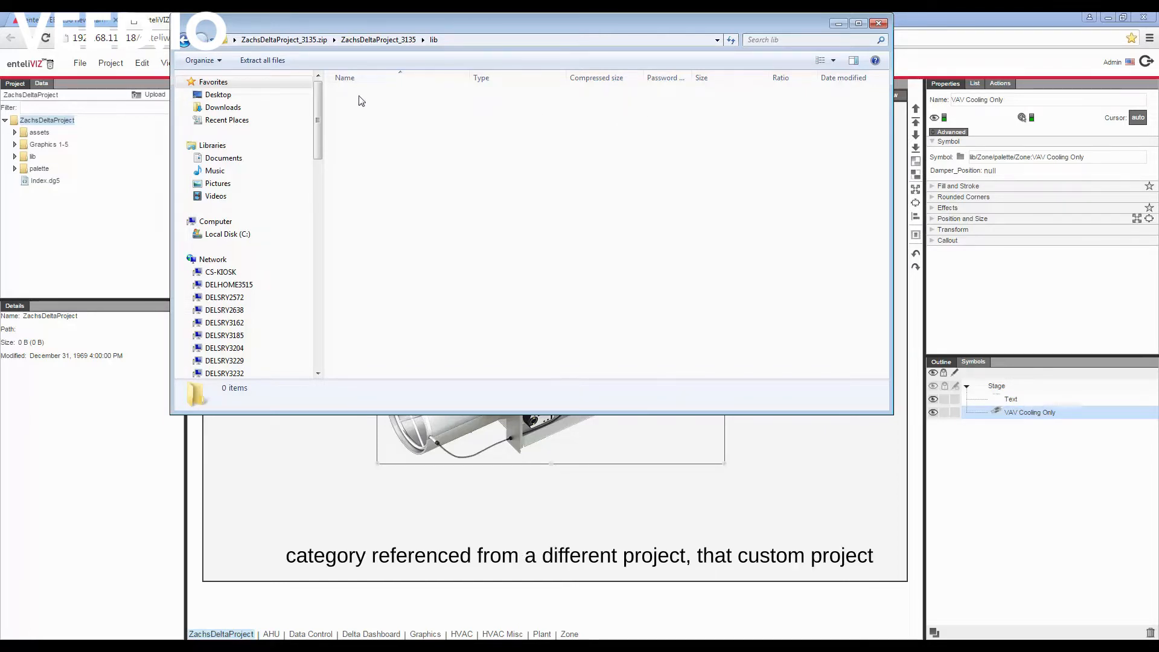
click(185, 40)
click(361, 134)
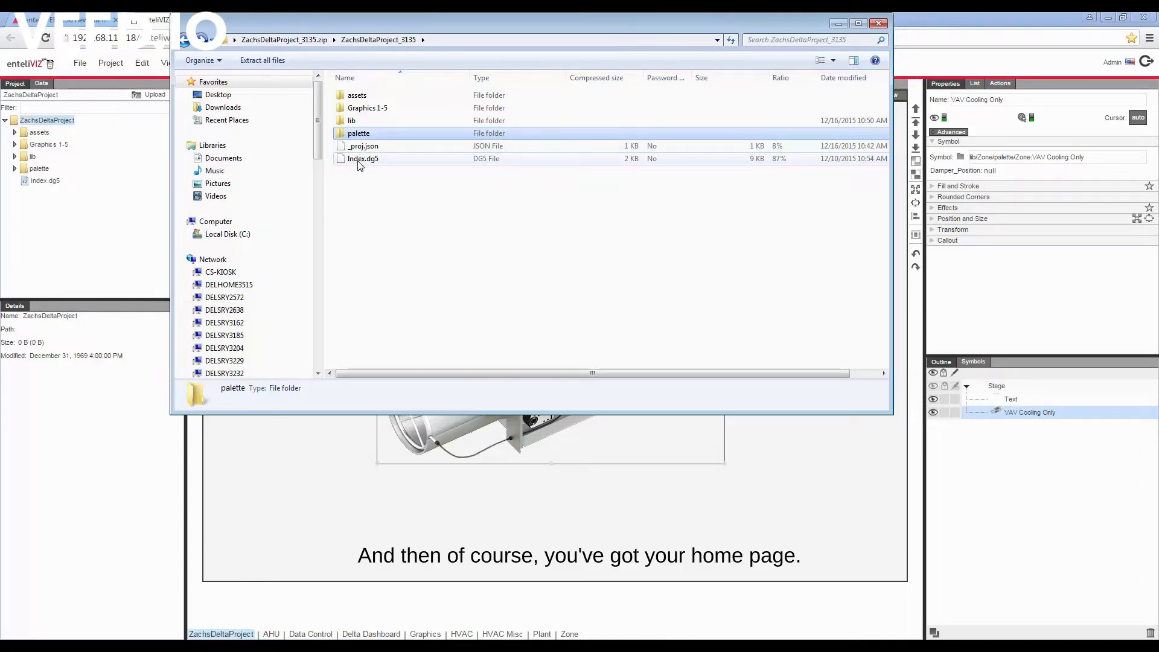
click(879, 22)
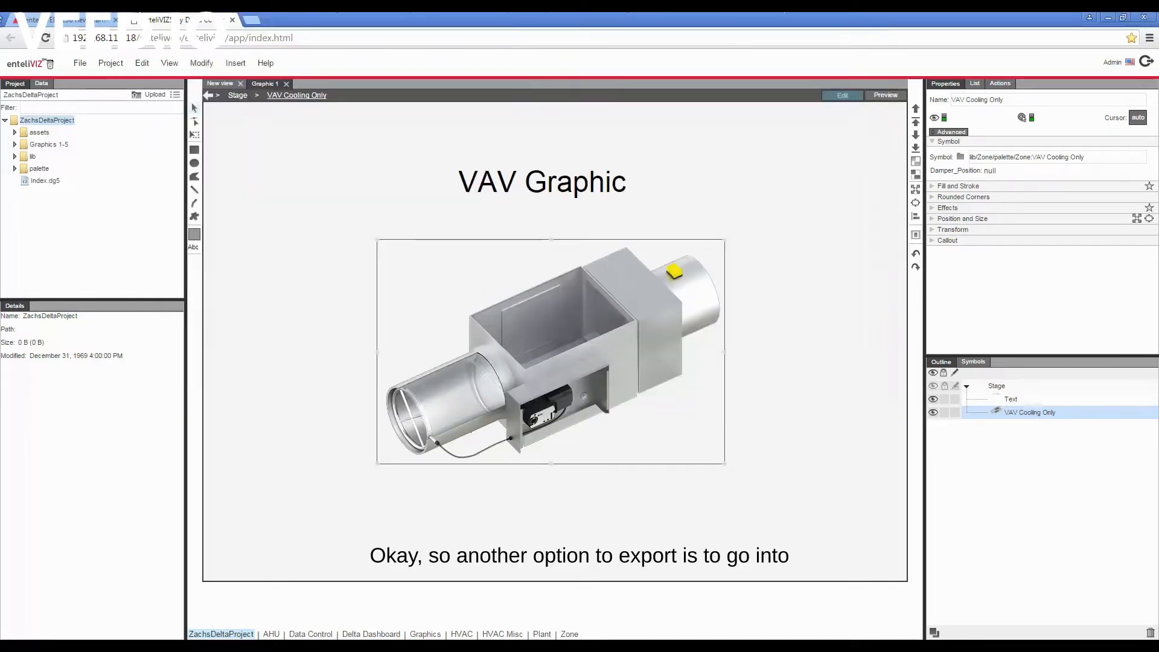
- Switch to enteliWEB and try exporting ZachsDeltaProject from the Site Graphics administration page, cancelling the save
click(79, 23)
click(1117, 64)
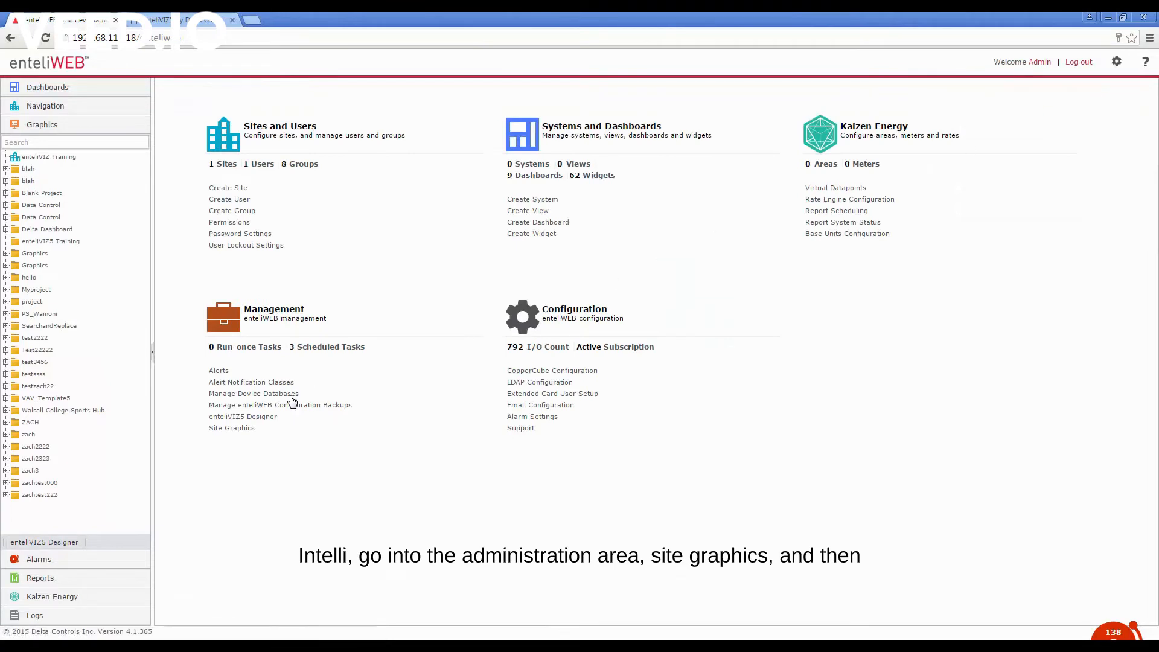
click(220, 433)
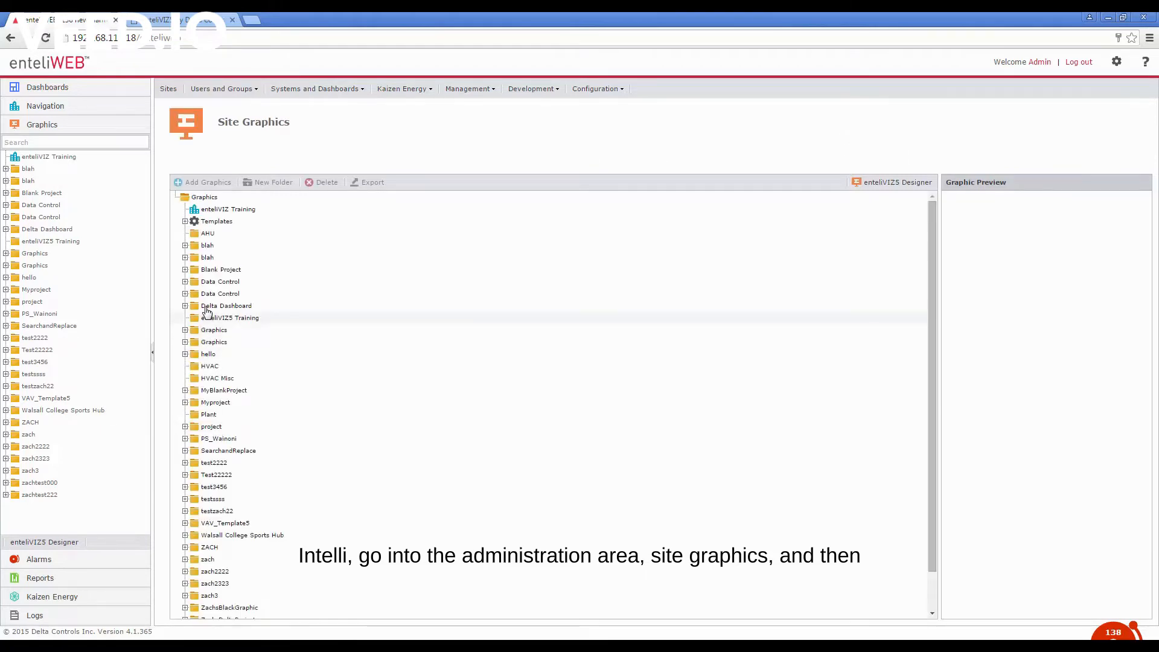
scroll(224, 339, down, 3)
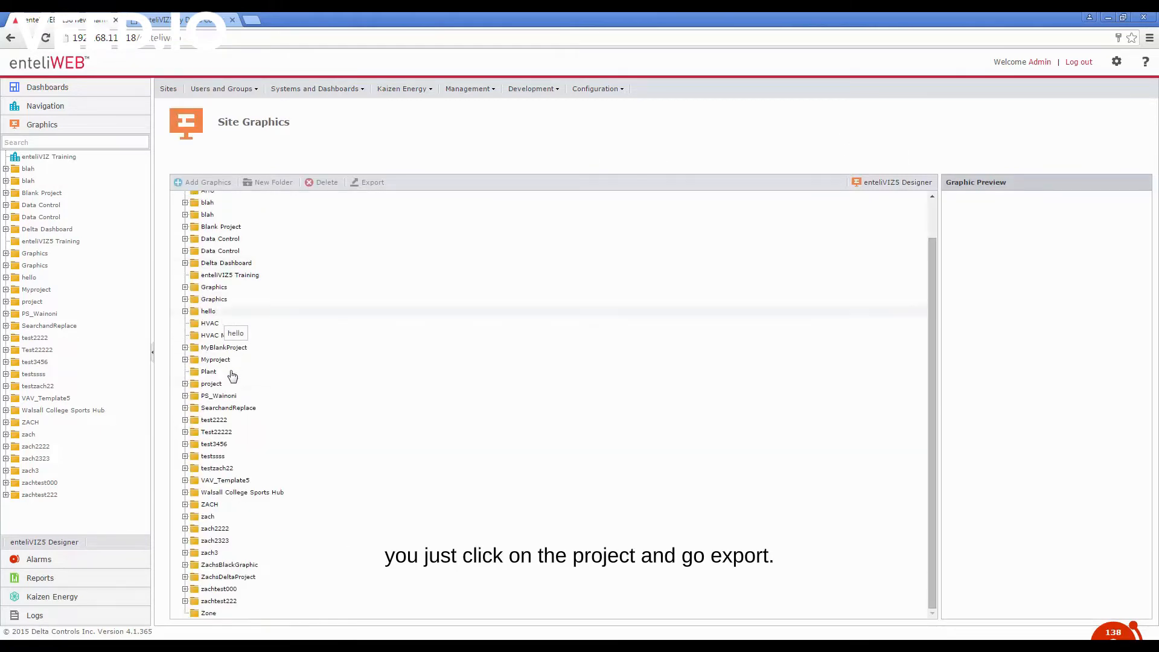
click(221, 579)
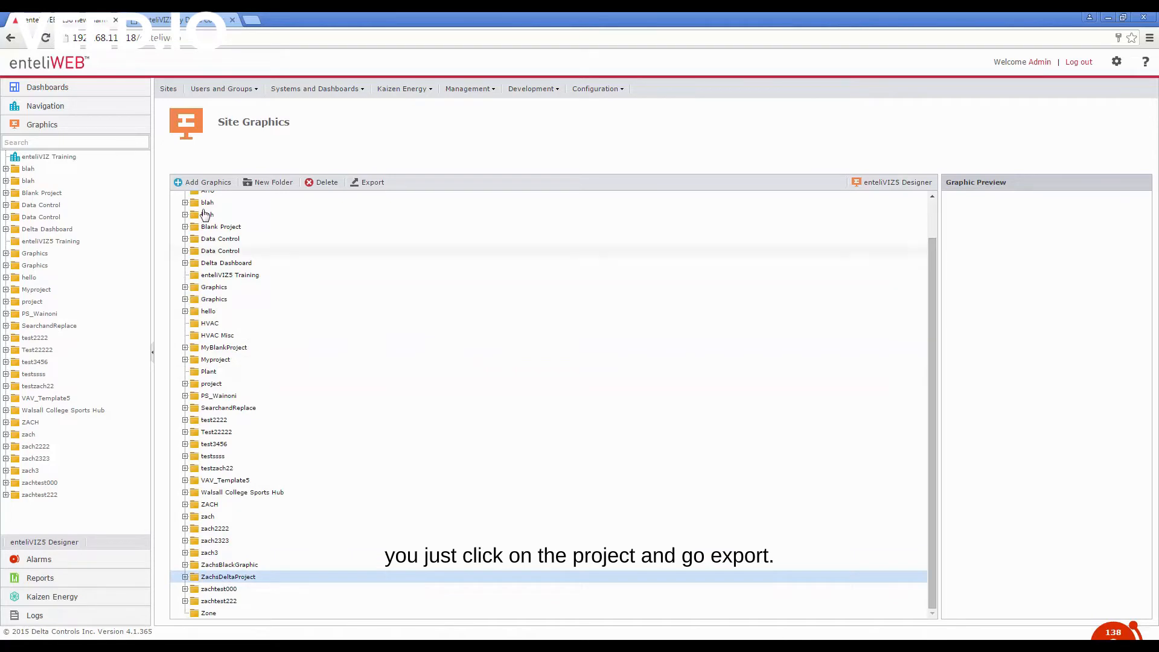
click(372, 183)
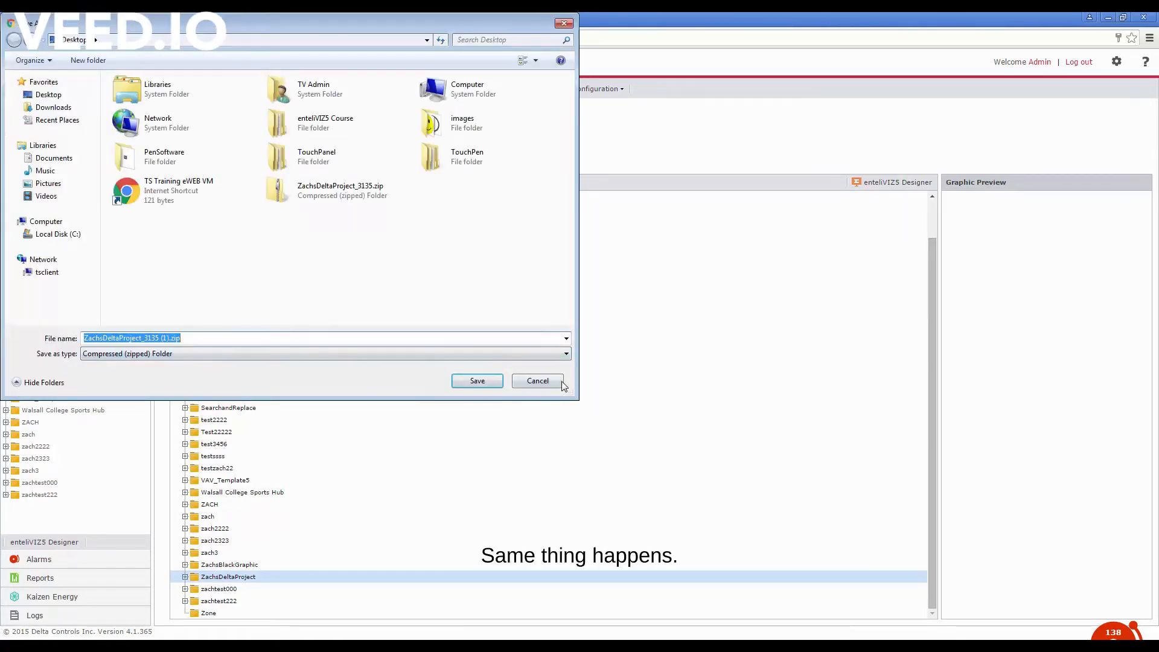
click(537, 381)
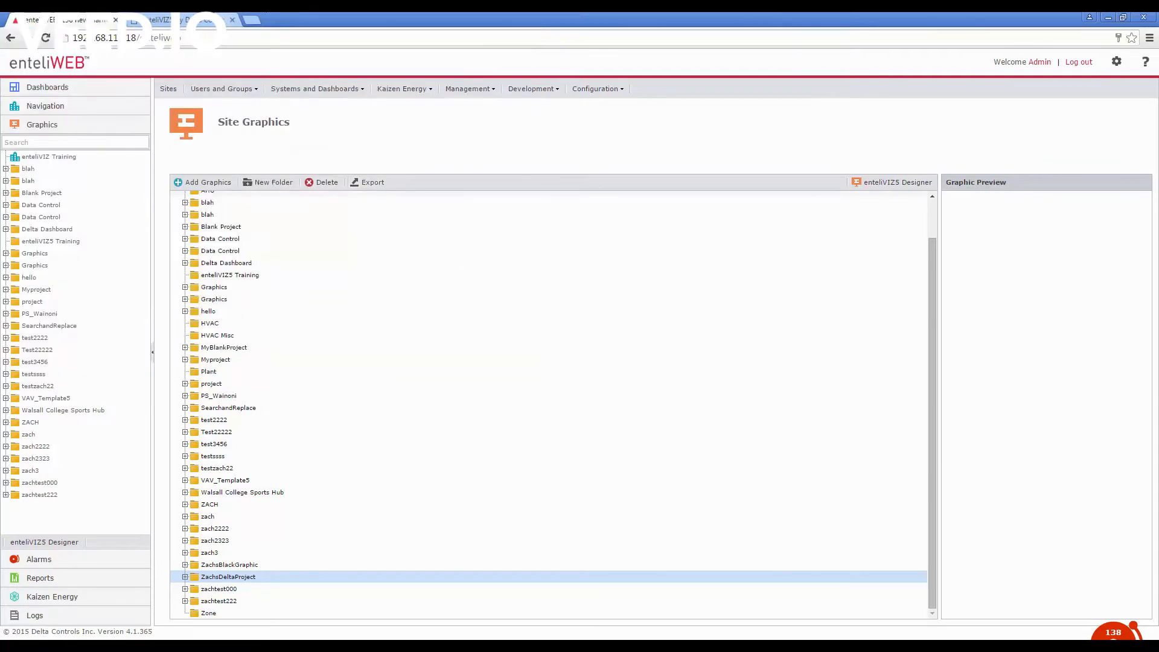
- Switch back to enteliVIZ, import the hello project as a library into the lib folder, and expand that folder
click(176, 20)
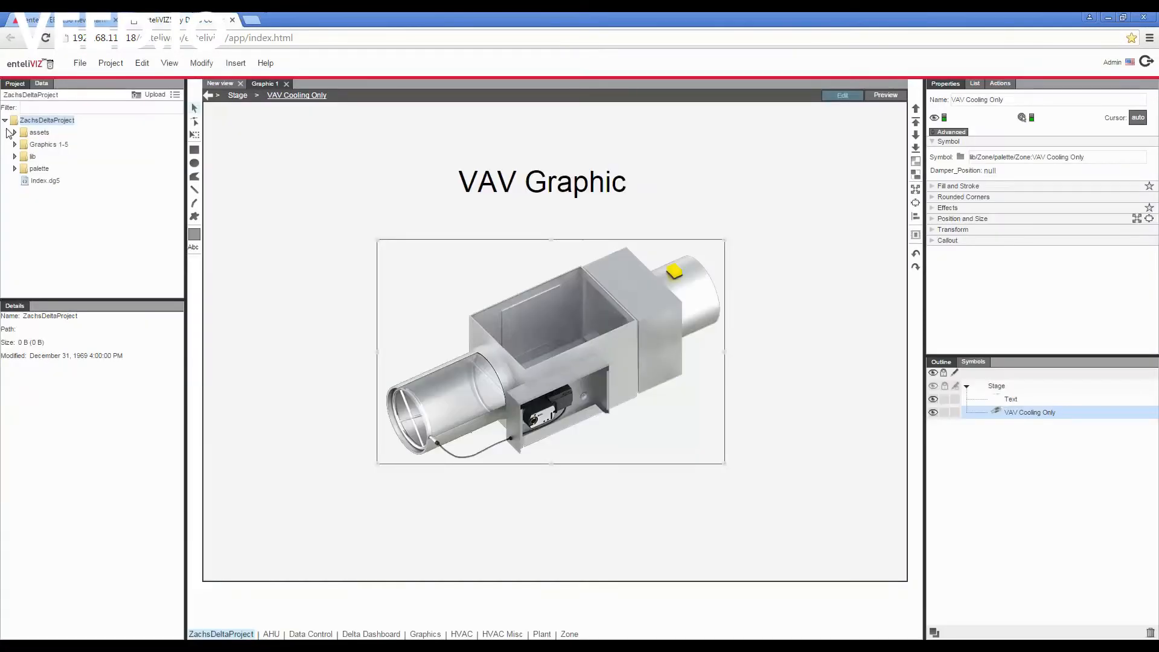
click(30, 159)
right_click(30, 158)
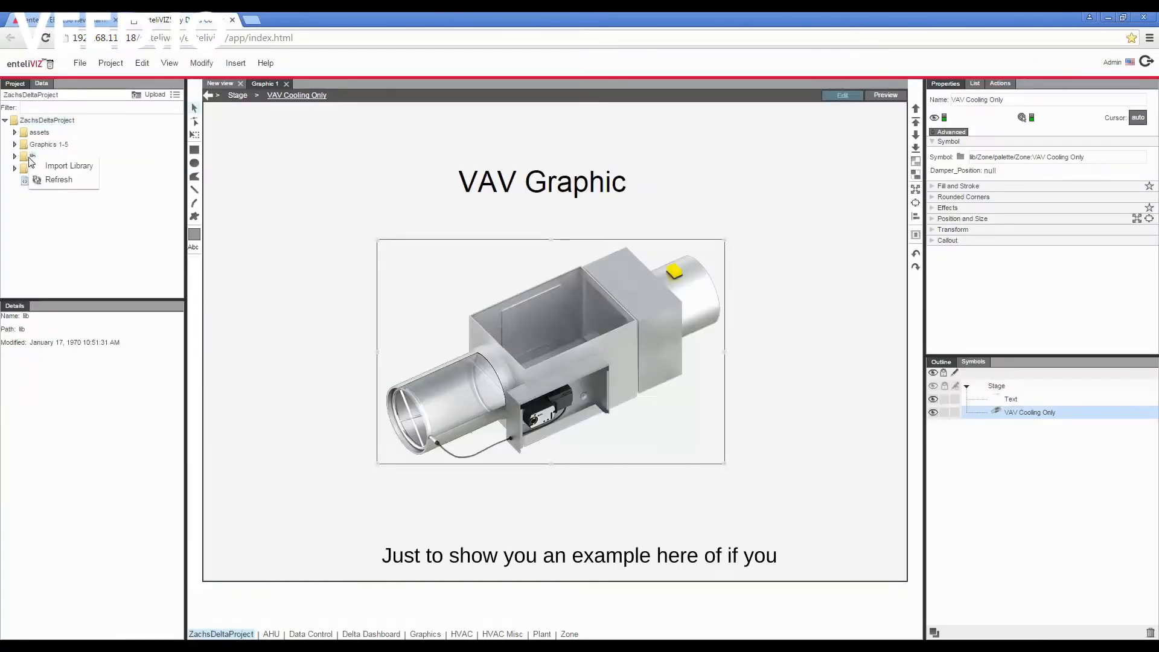
click(51, 168)
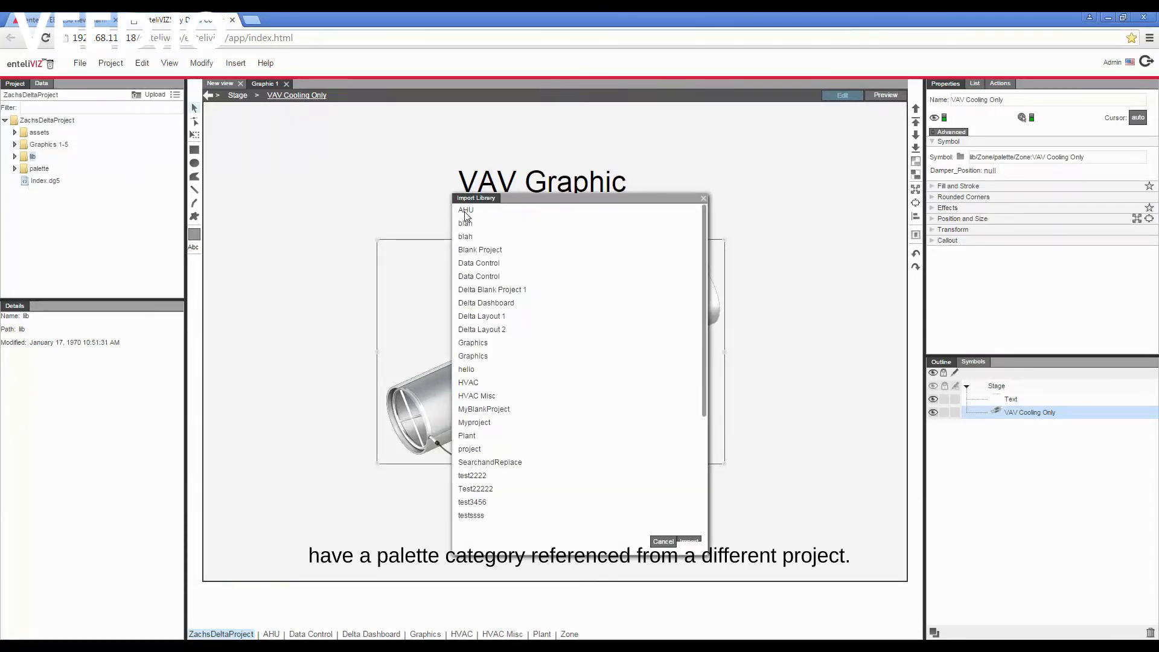
click(473, 372)
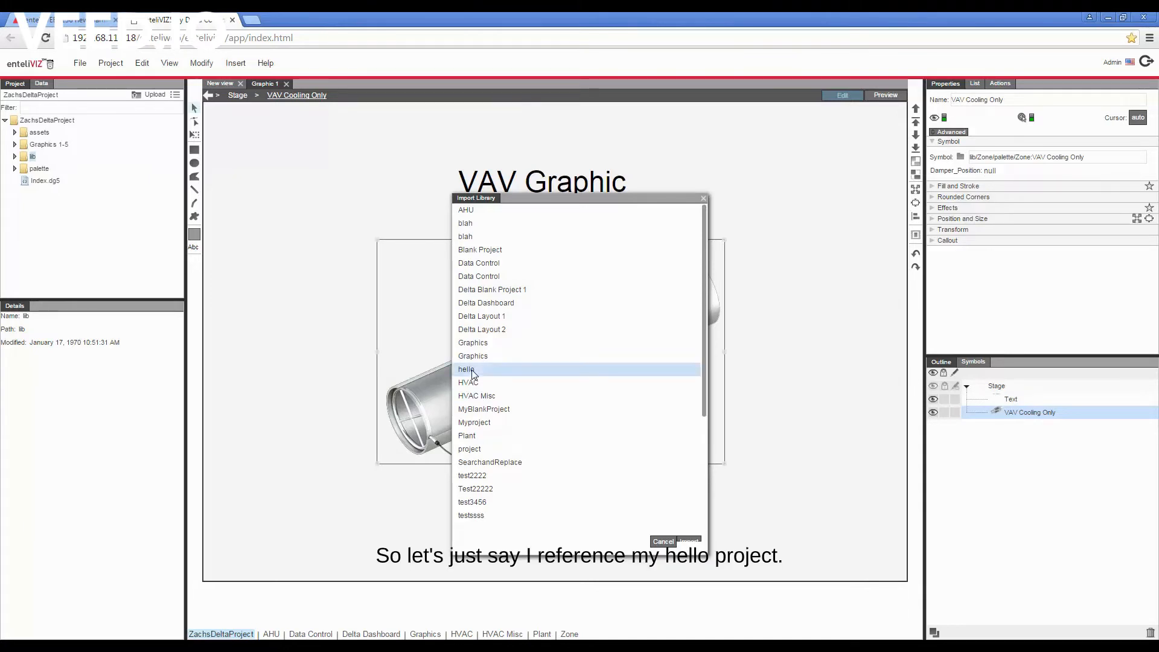
click(690, 542)
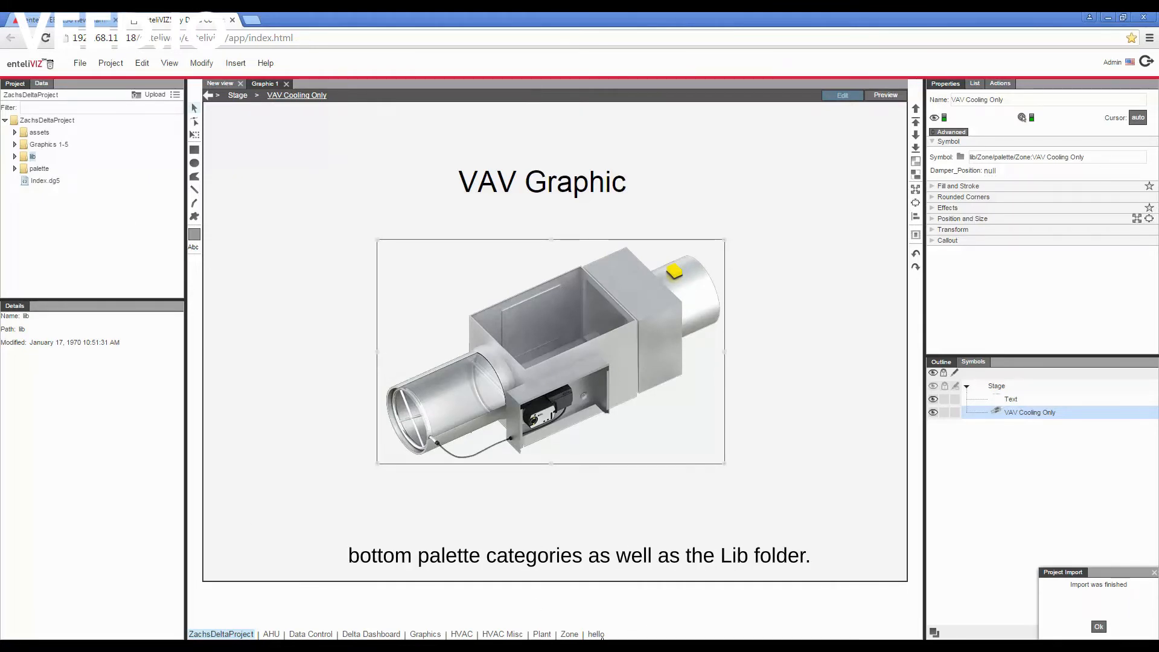
click(15, 157)
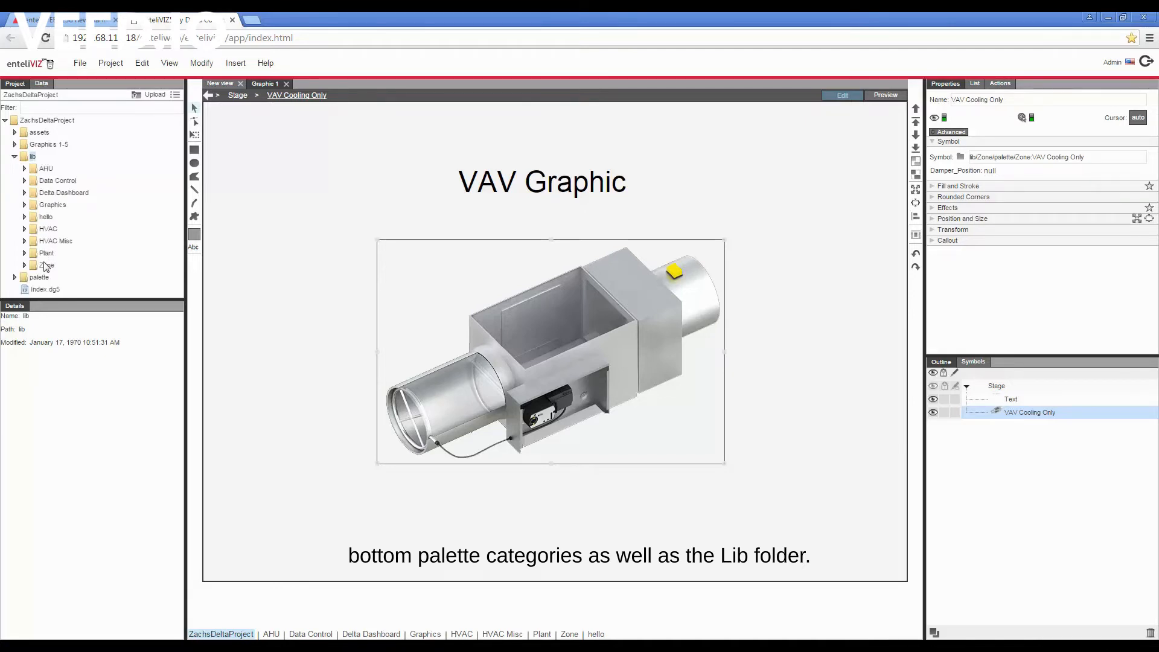
- Export the current project again with the hello library referenced, saving it as ZachsDeltaProject_3135 (1).zip
click(104, 64)
mouse_move(138, 148)
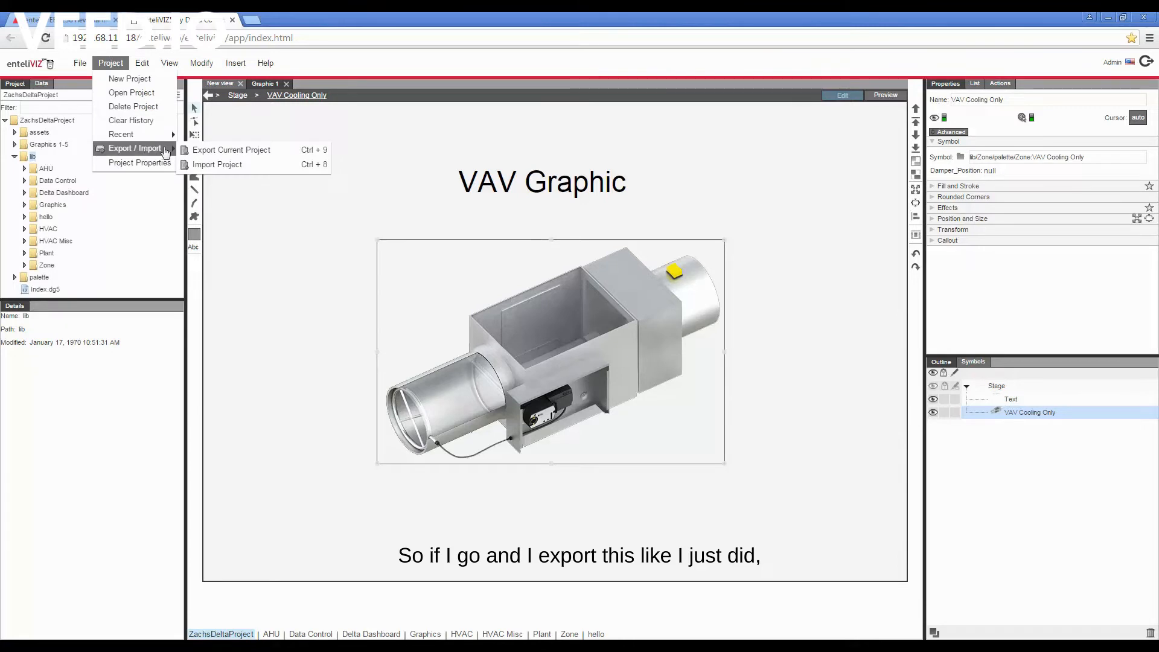
click(213, 150)
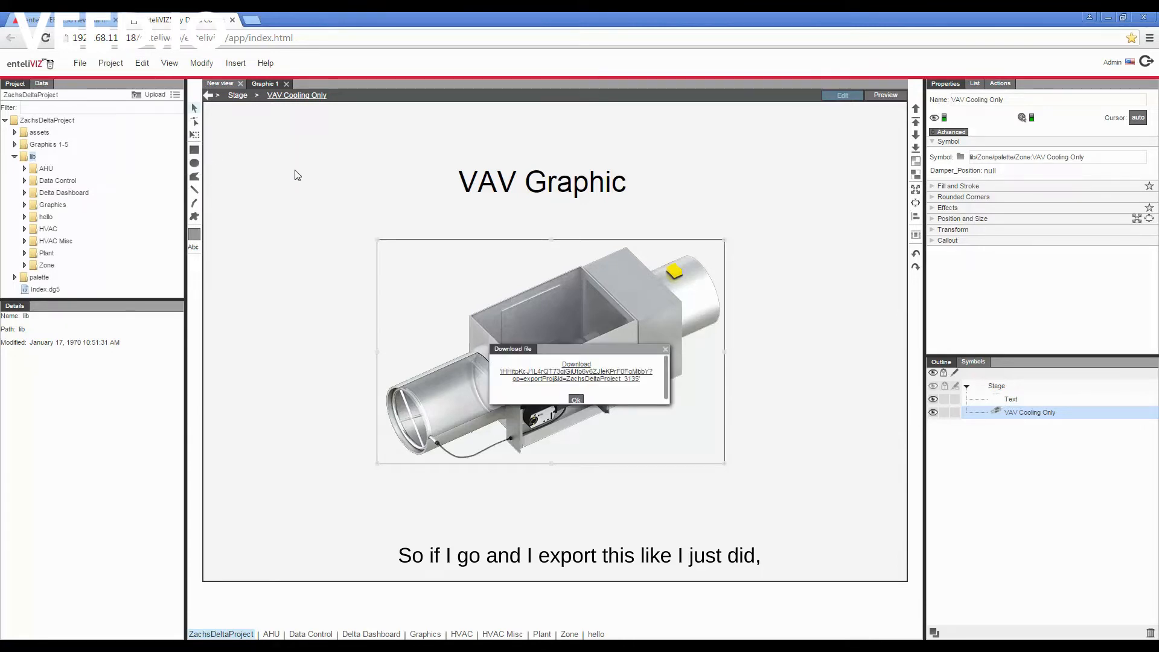
click(585, 374)
click(479, 386)
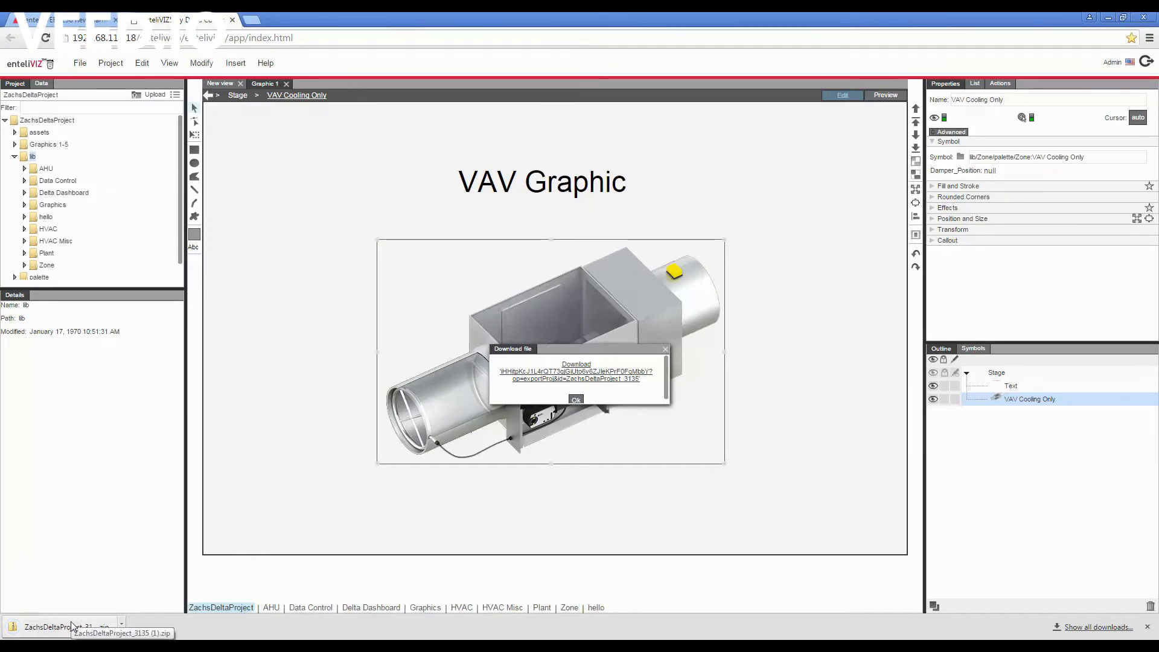
- Examine the lib folder inside the exported ZachsDeltaProject_3135 (1).zip, and close the archive and the download prompt
click(72, 626)
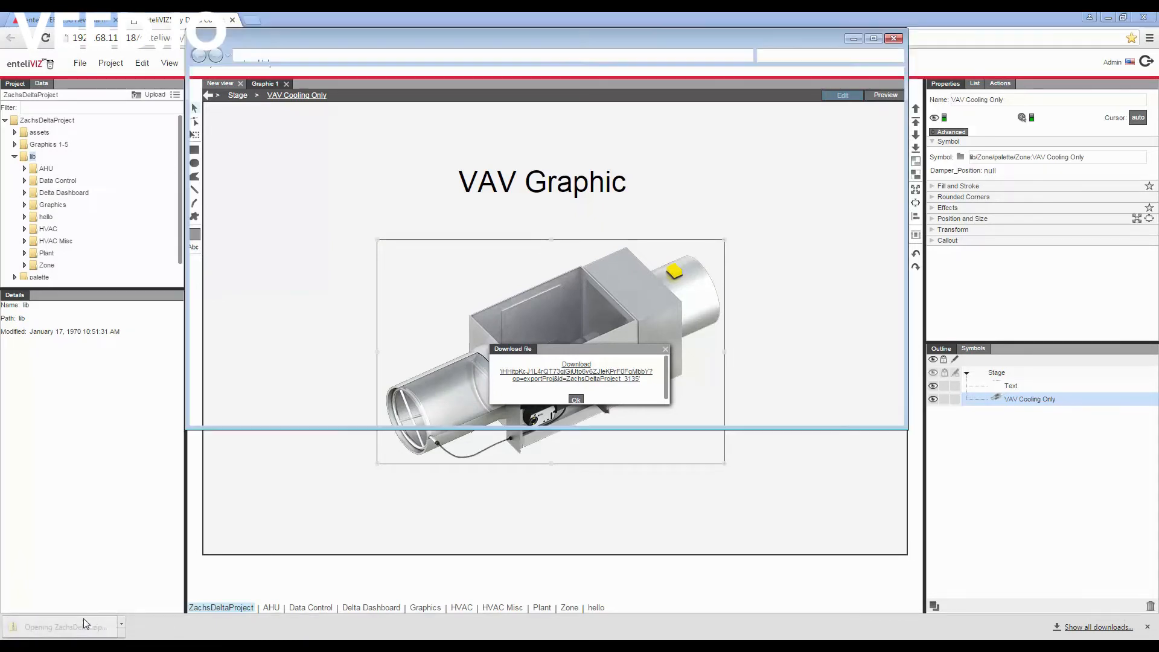
double_click(402, 110)
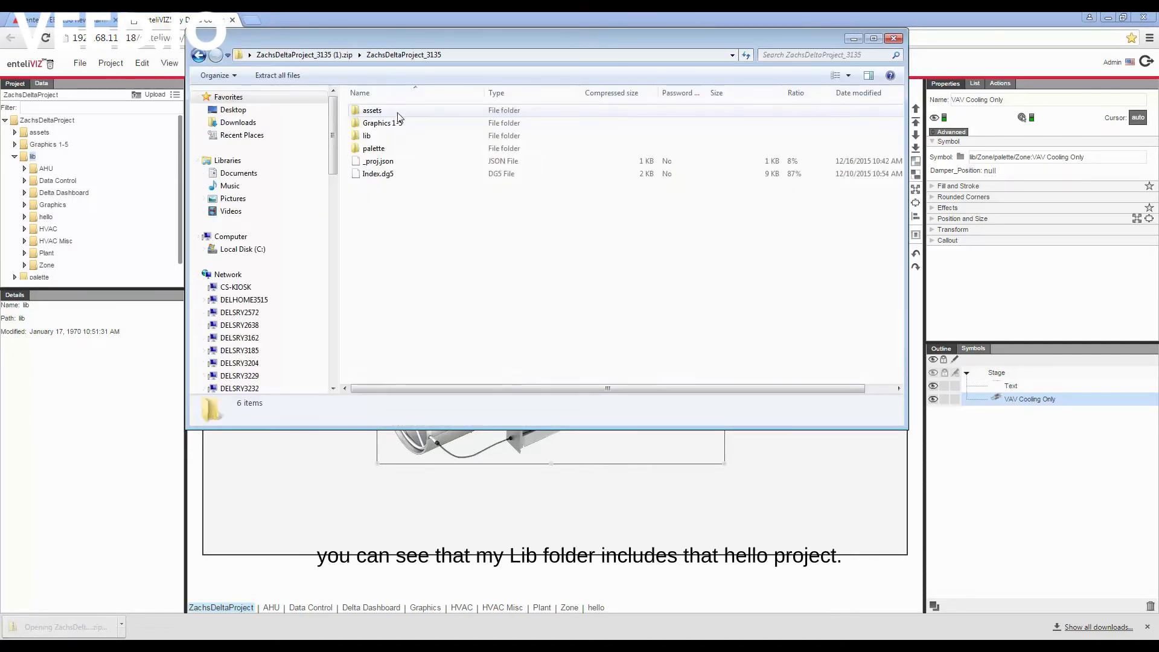
double_click(372, 135)
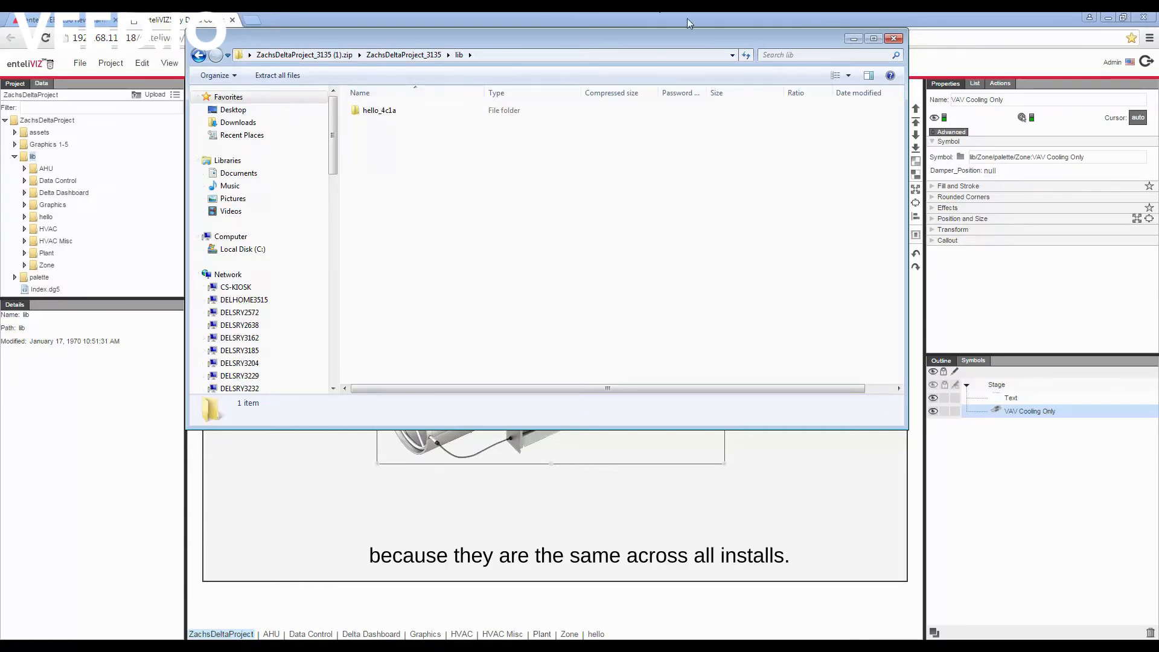
click(894, 38)
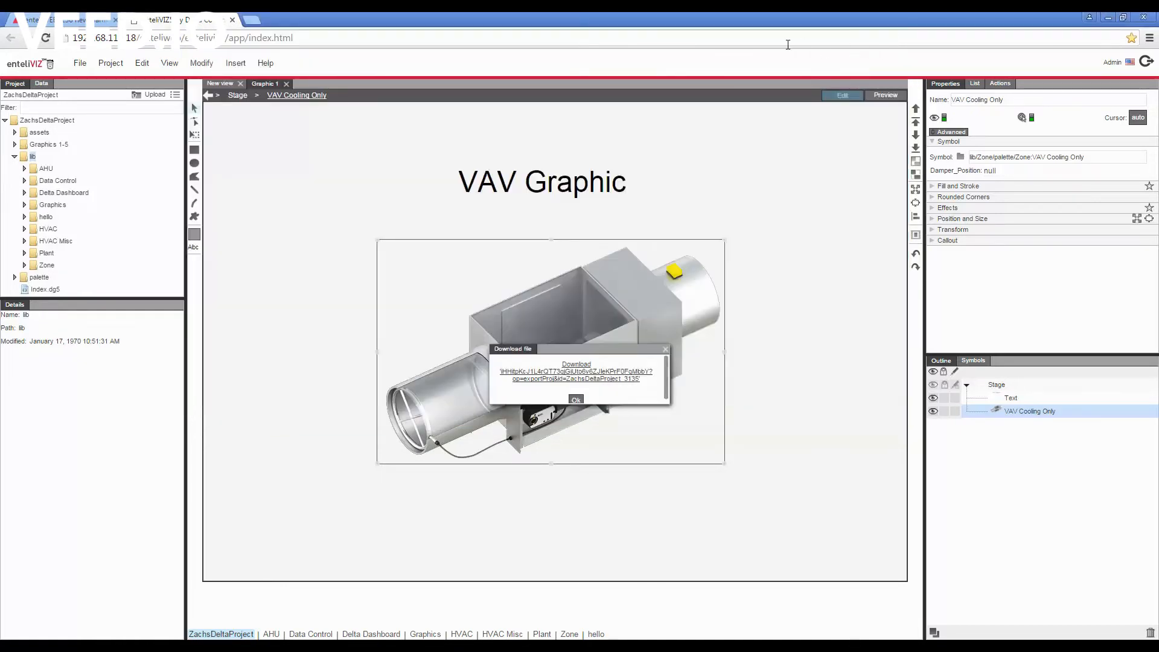
click(665, 350)
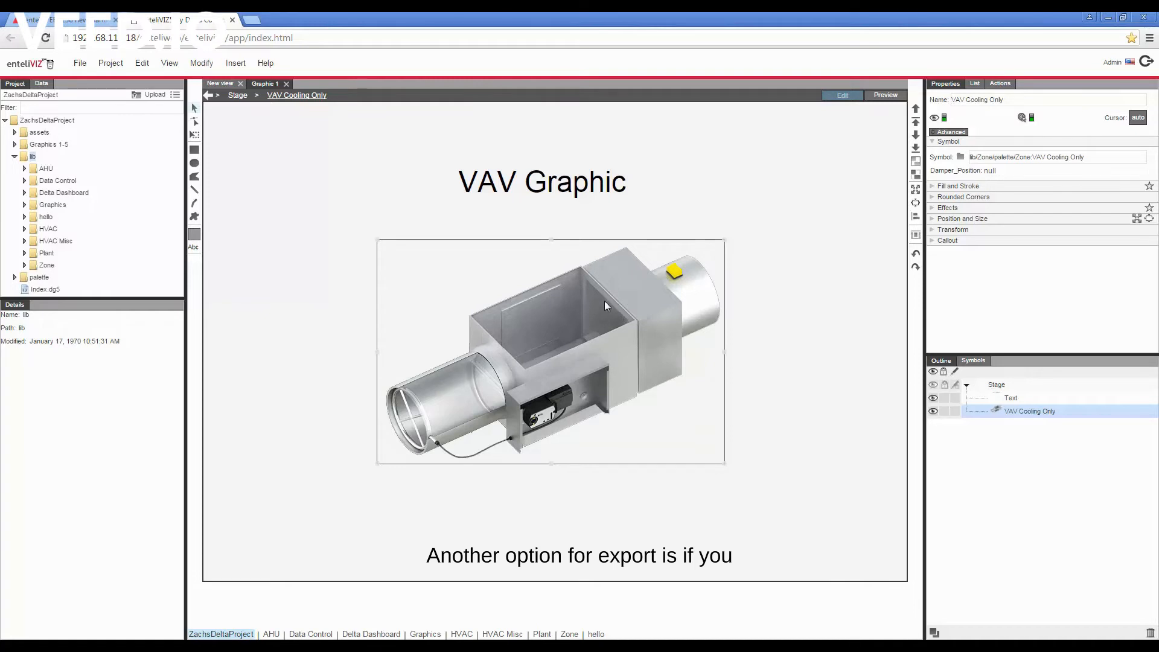
- Copy the VAV graphic's JSON code from the Import DG5 panel, clear the text, and close the panel without loading
click(79, 64)
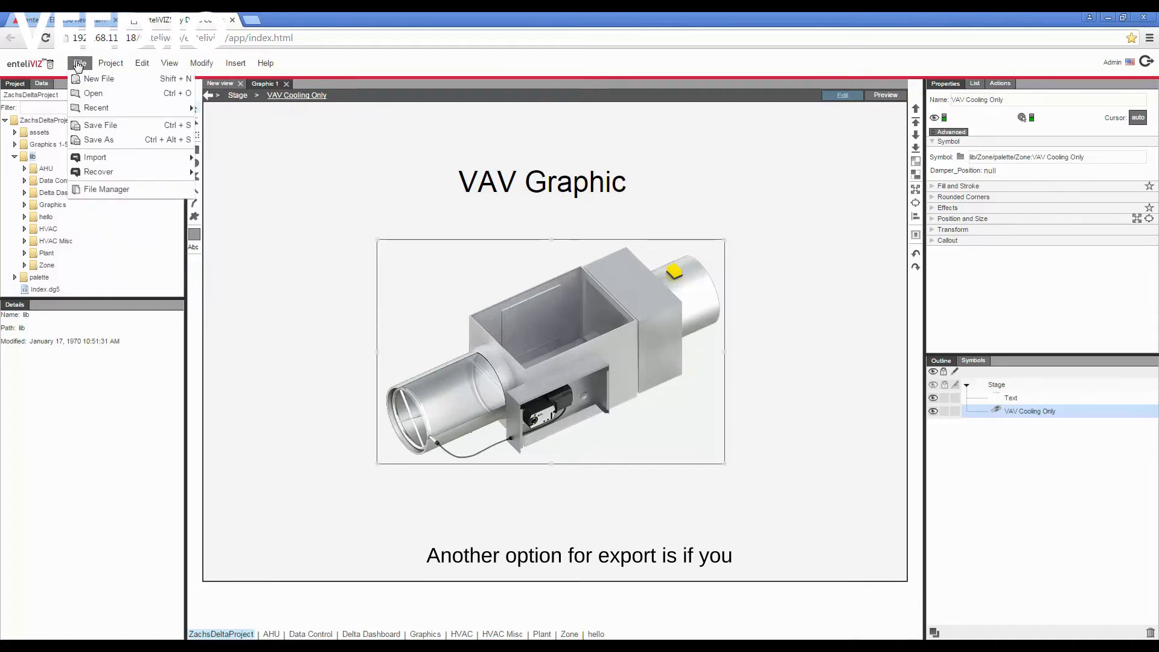
mouse_move(101, 158)
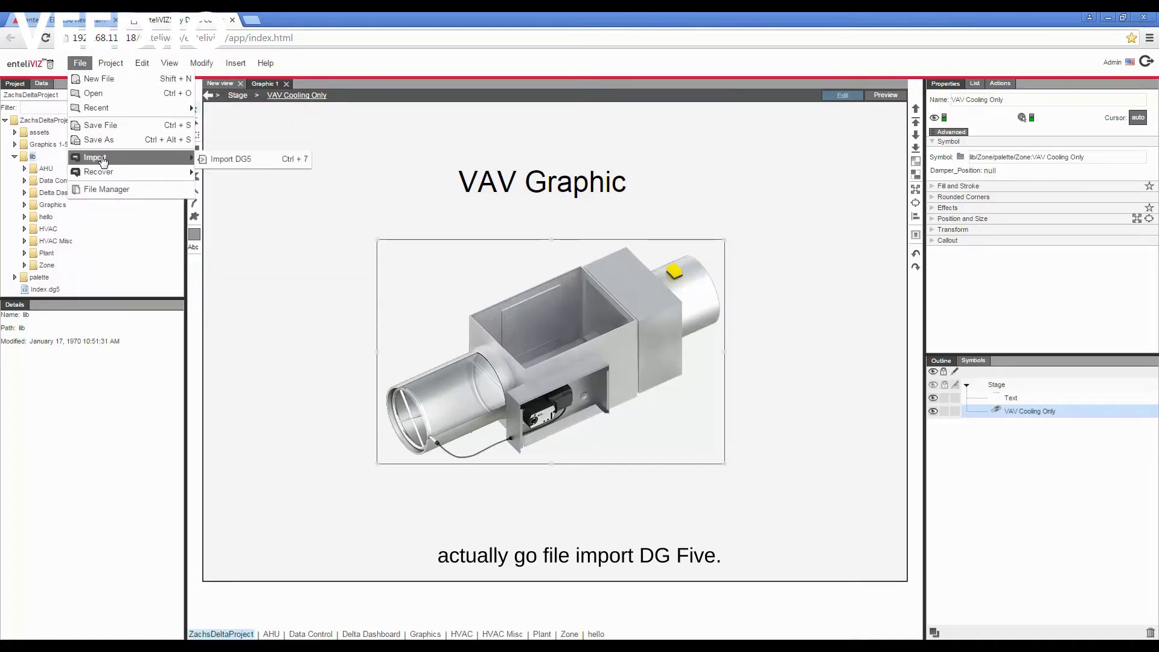
click(235, 160)
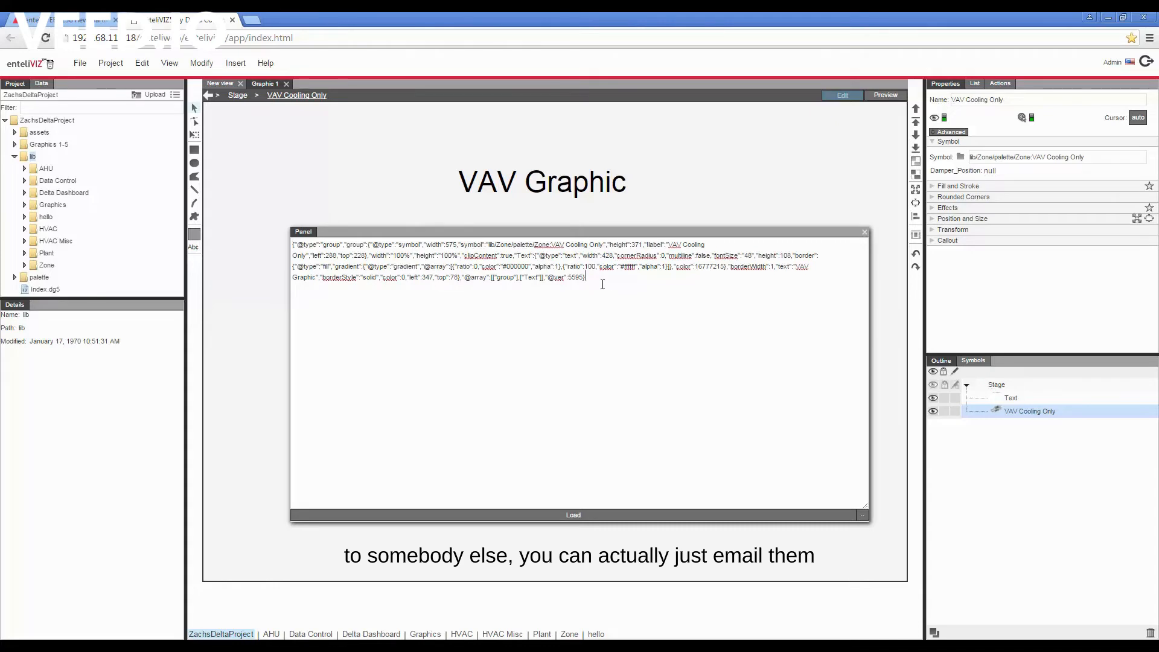
drag(603, 285, 270, 227)
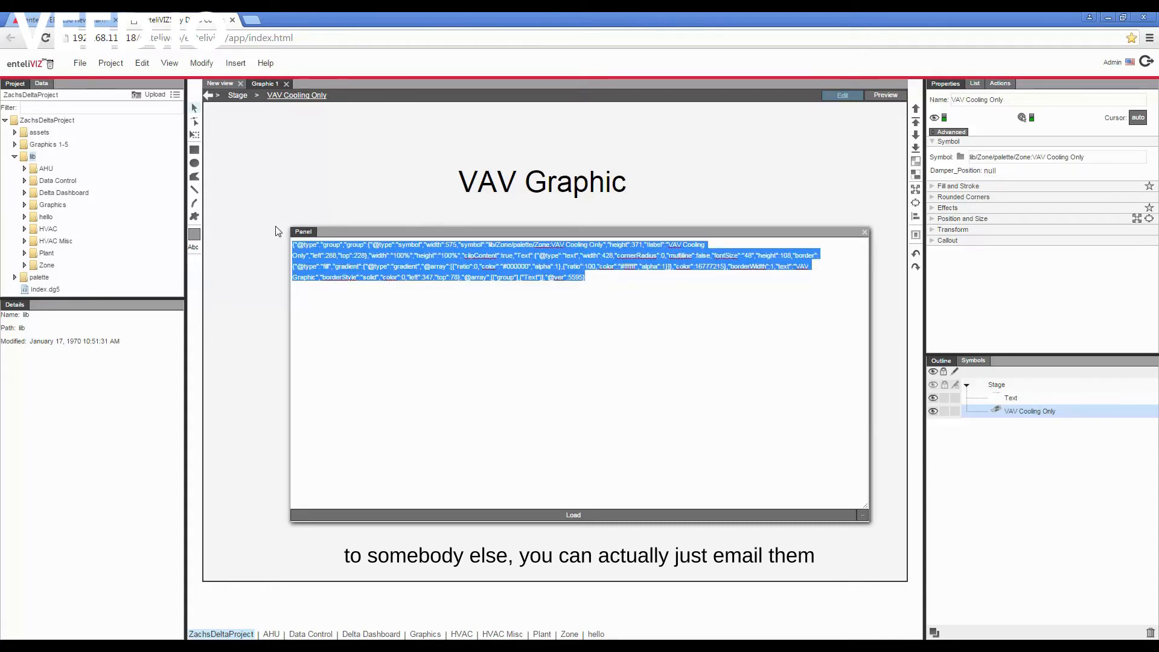
right_click(347, 257)
click(380, 280)
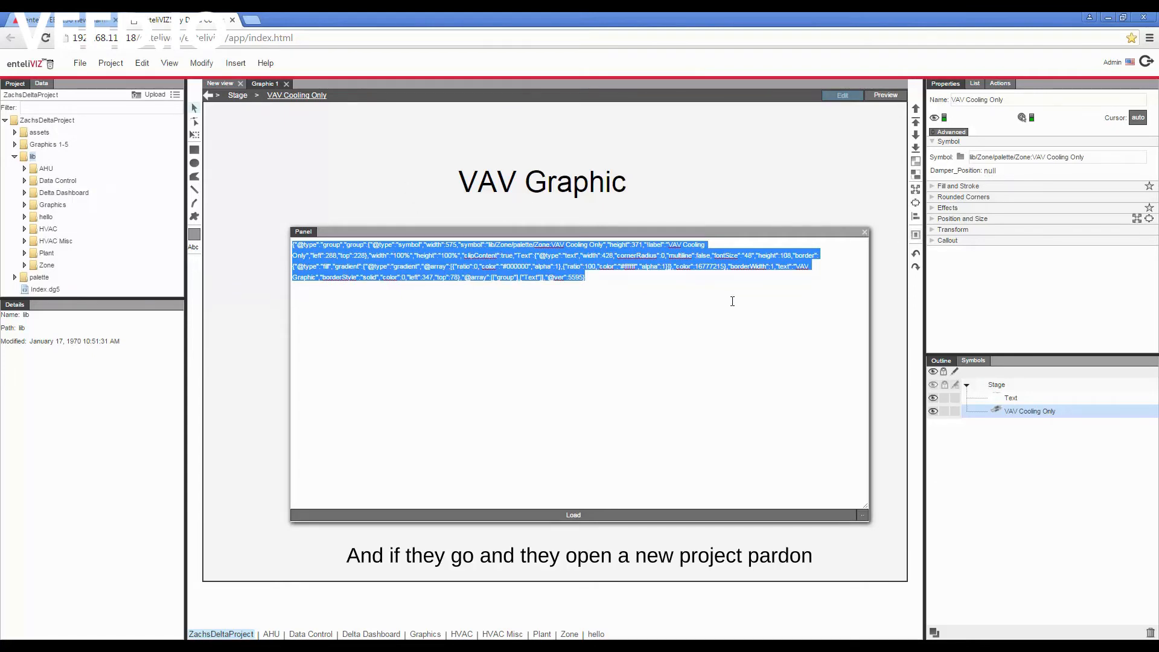
key(Delete)
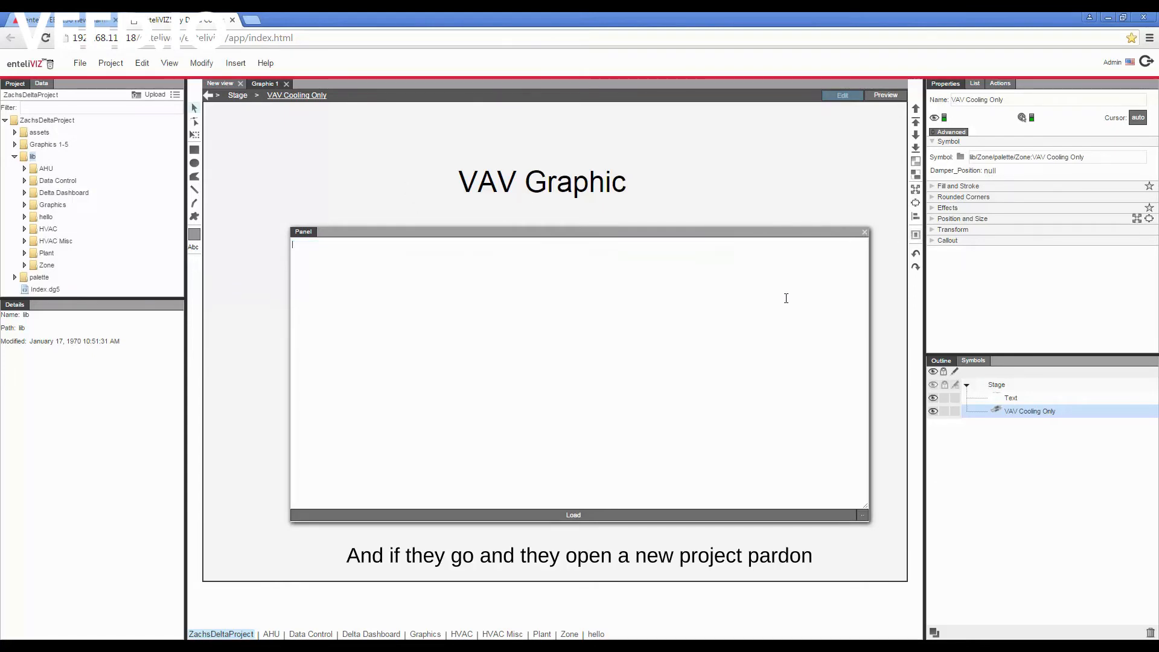
click(866, 233)
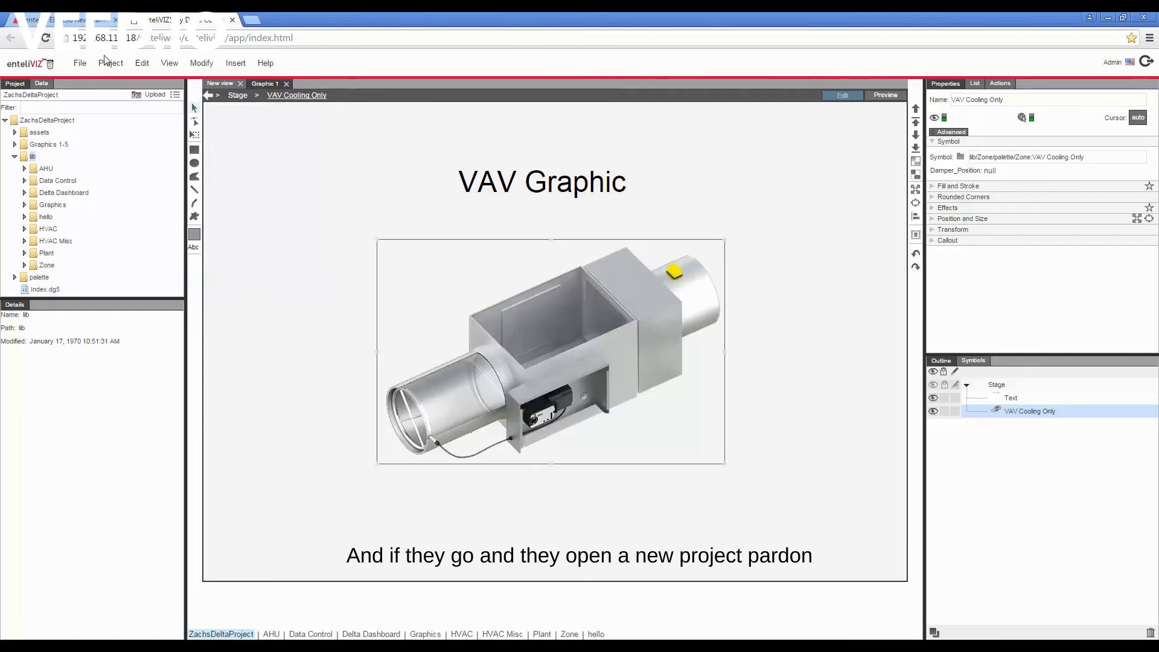
- Create a new file and load the copied VAV graphic JSON into it through Import DG5, replacing the default code
click(80, 62)
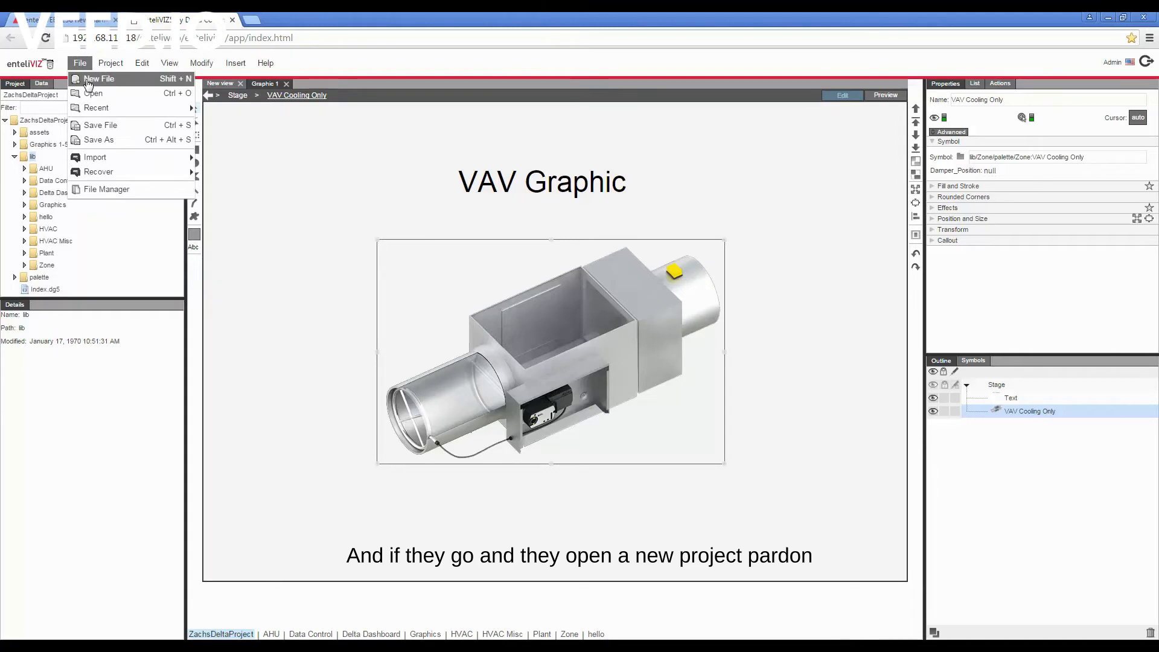
click(88, 82)
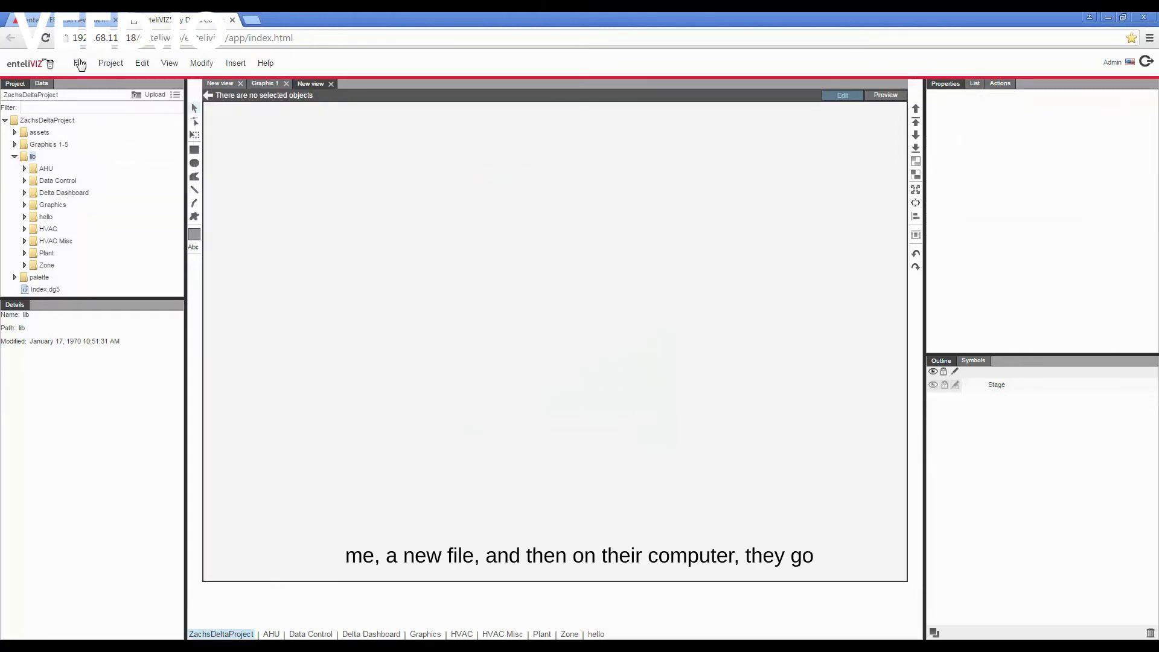
click(80, 63)
mouse_move(112, 159)
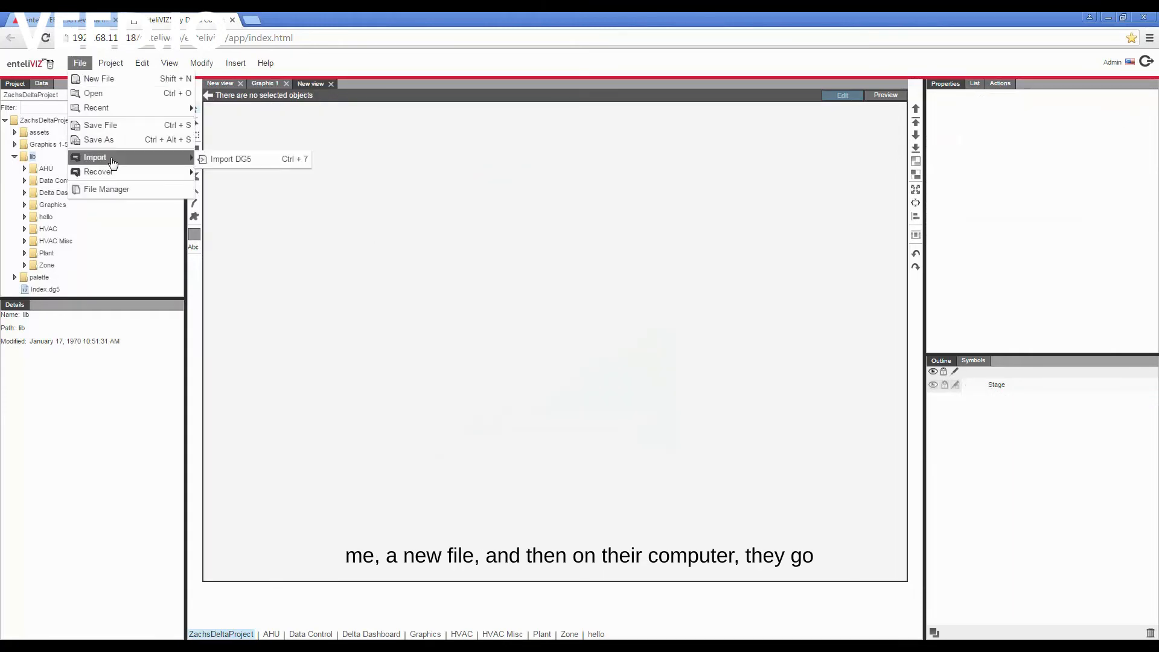
click(224, 164)
drag(616, 246, 304, 221)
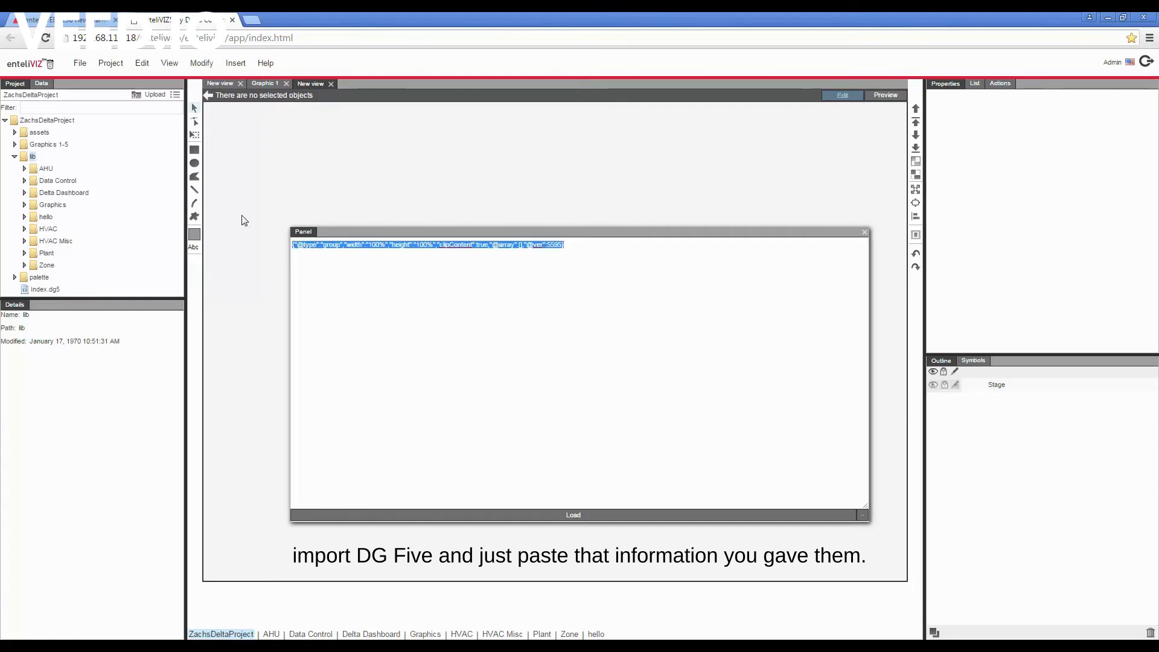
key(ctrl+v)
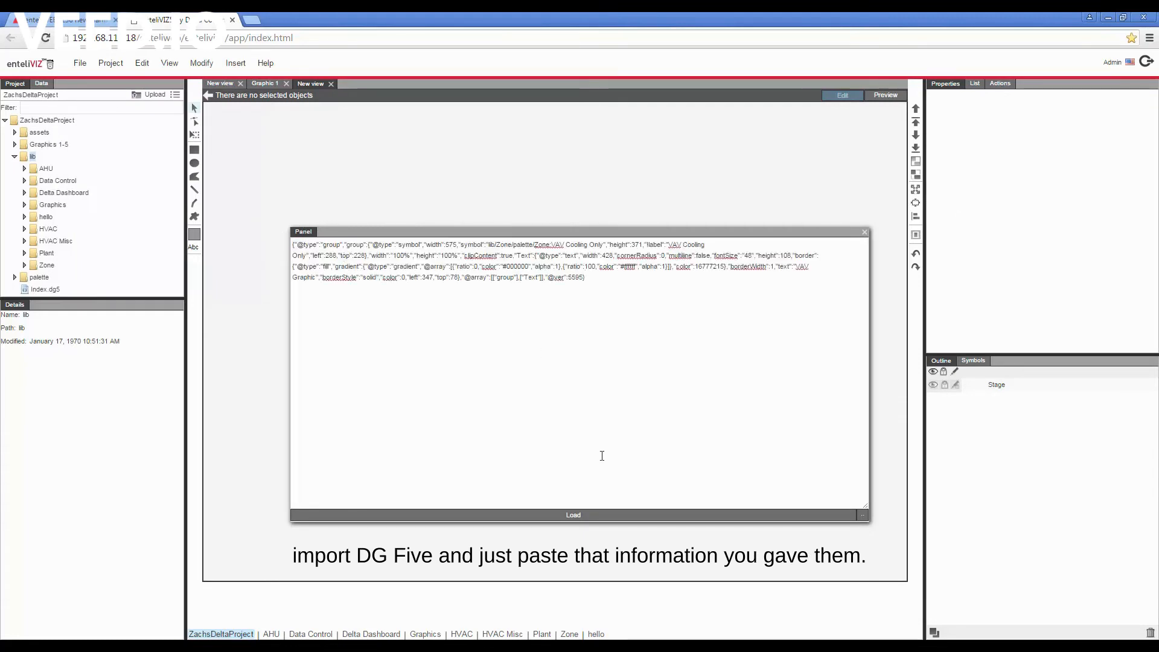
click(579, 515)
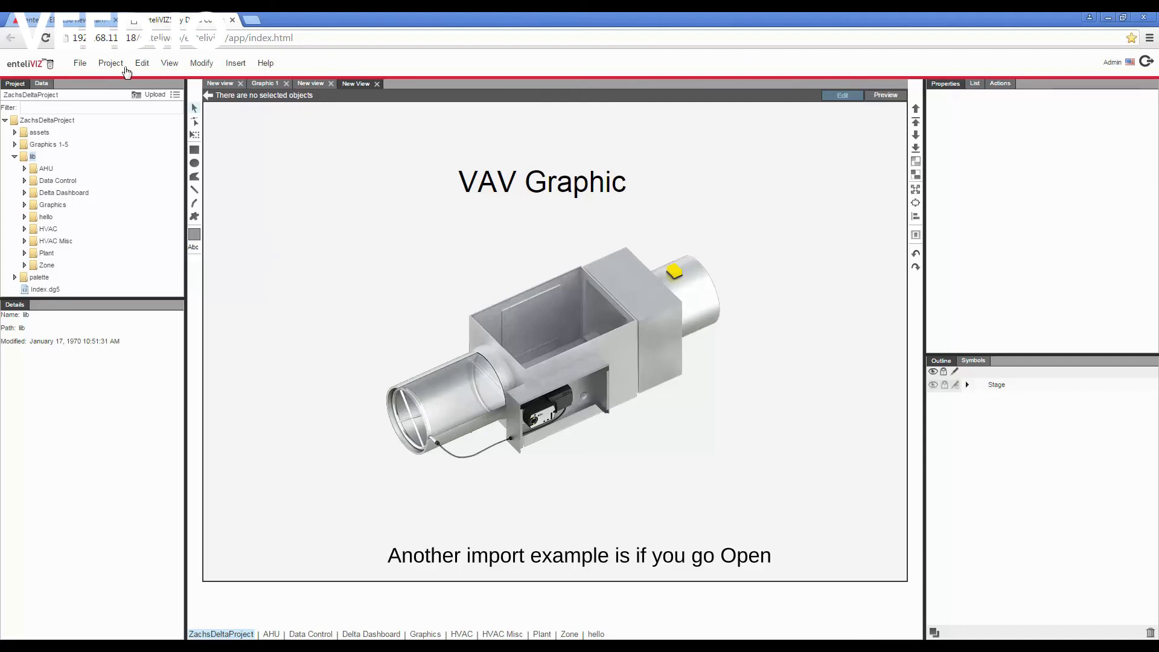
- Open the file chooser for importing a project from the Open Project dialog, and cancel without choosing a file
click(112, 64)
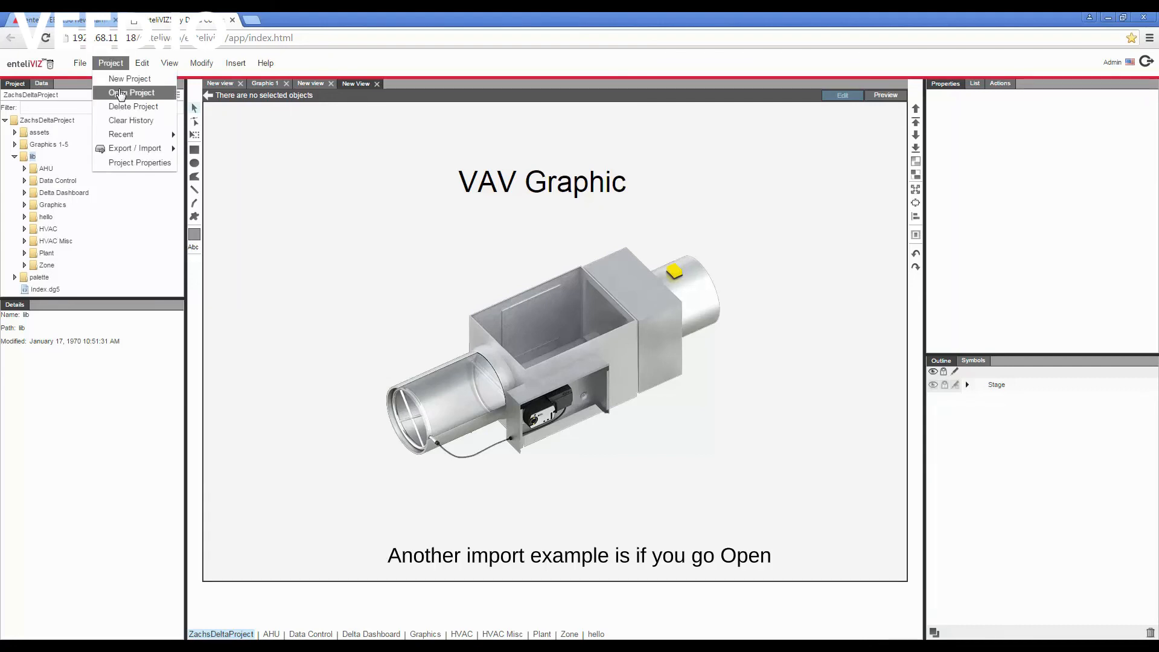
click(122, 93)
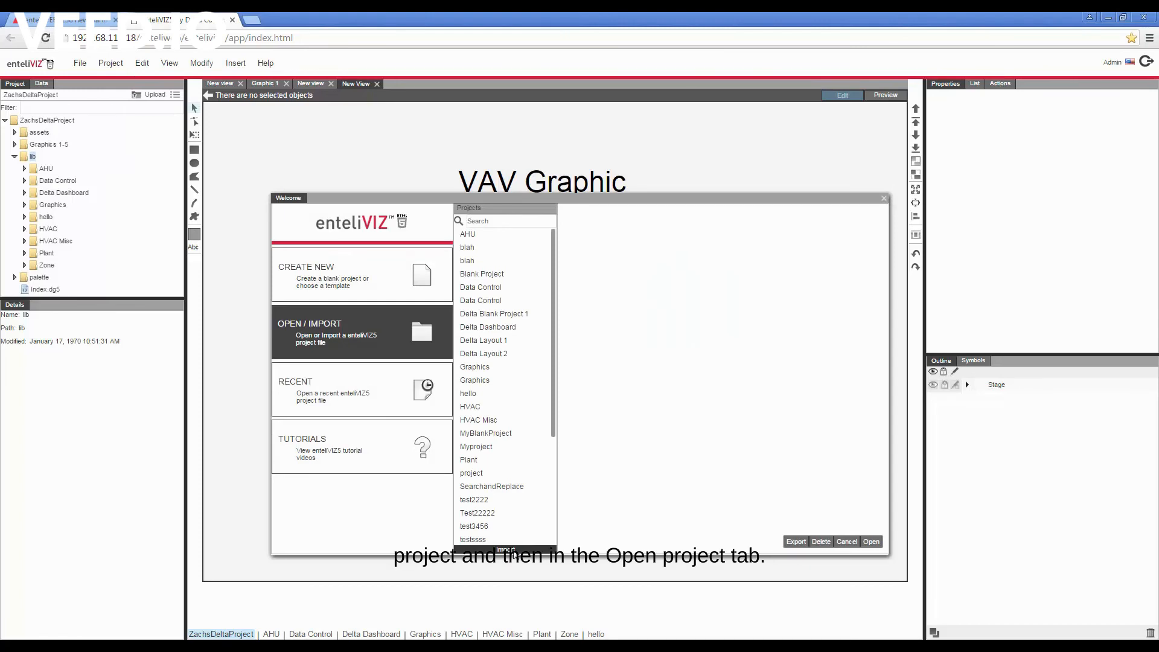
click(512, 551)
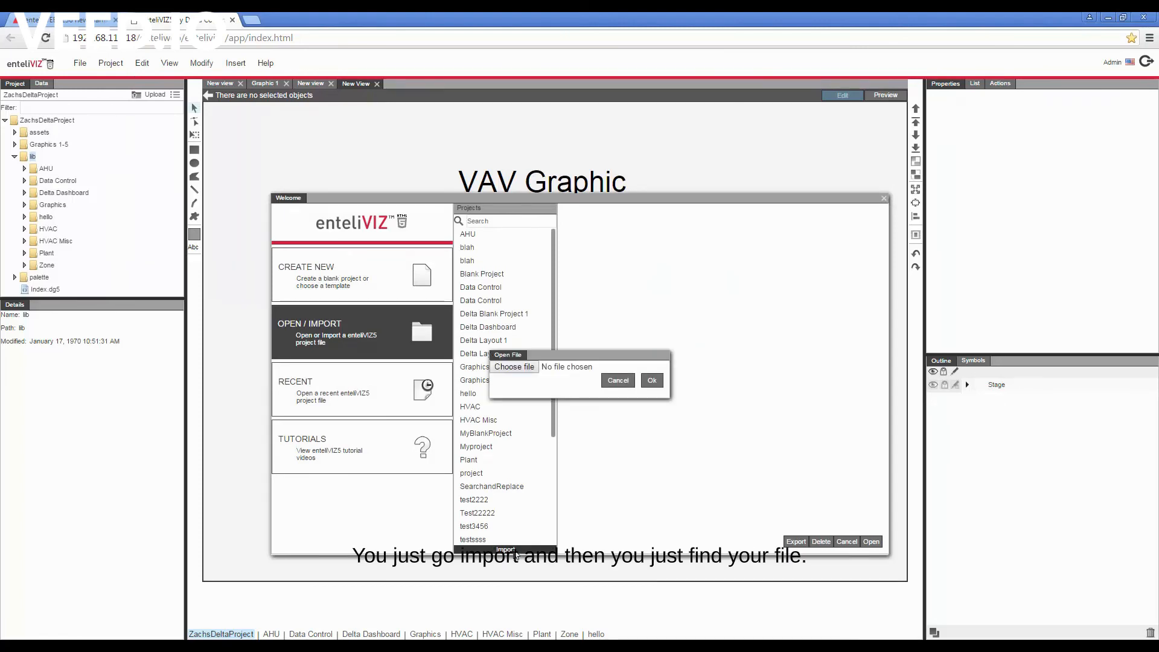
click(514, 366)
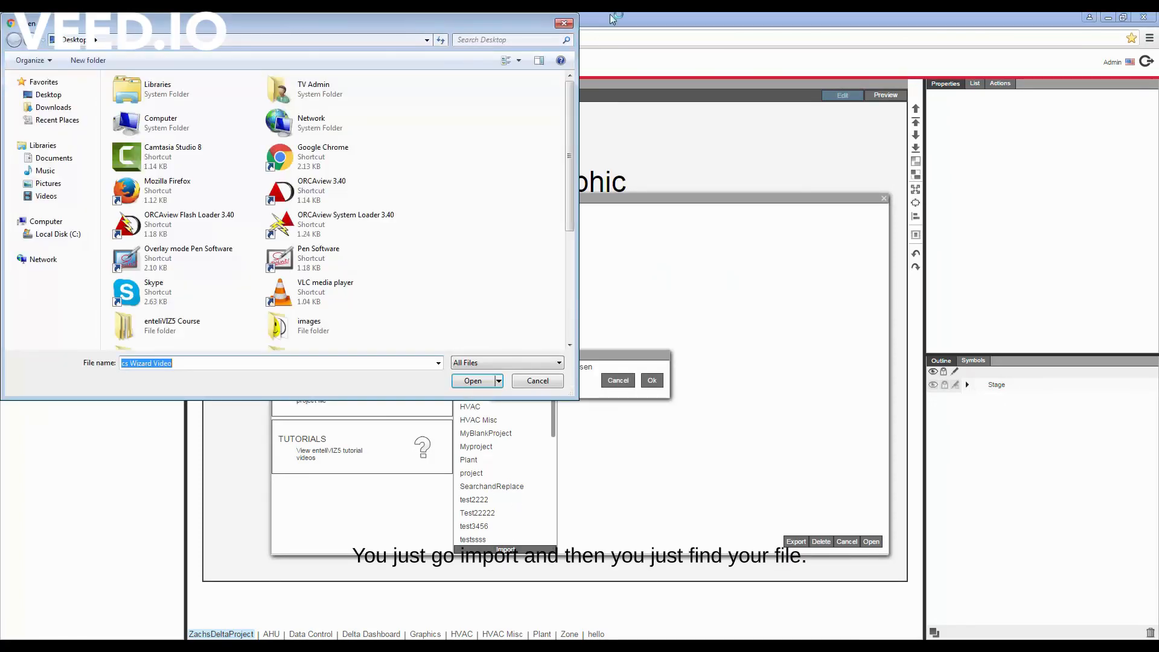
click(563, 25)
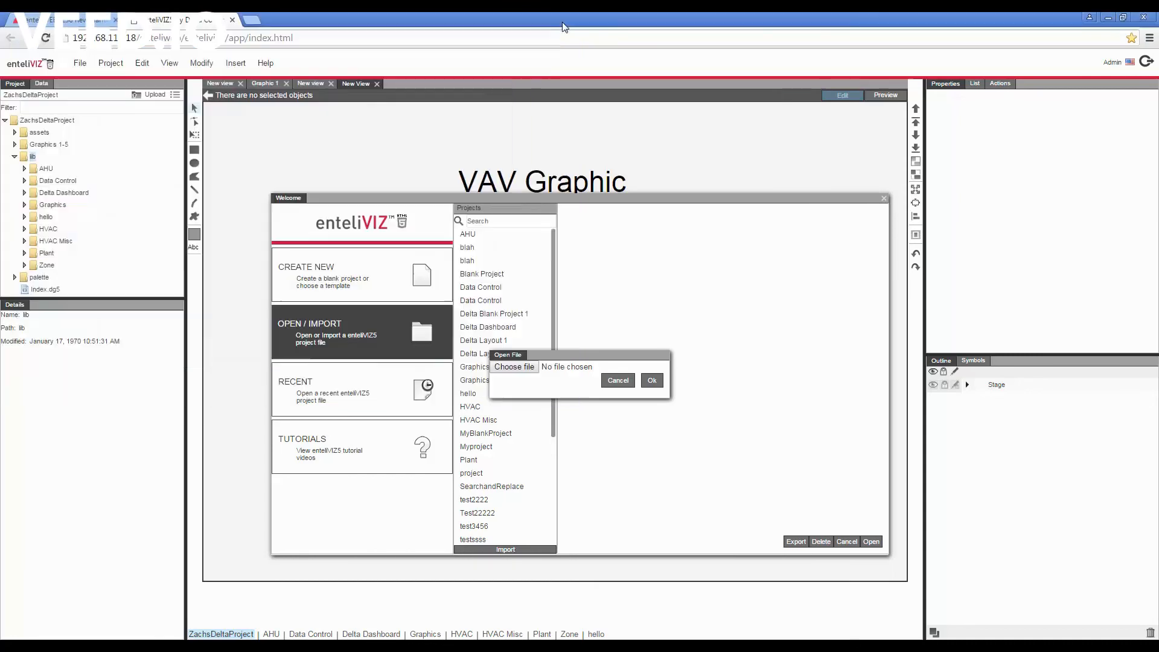
click(623, 384)
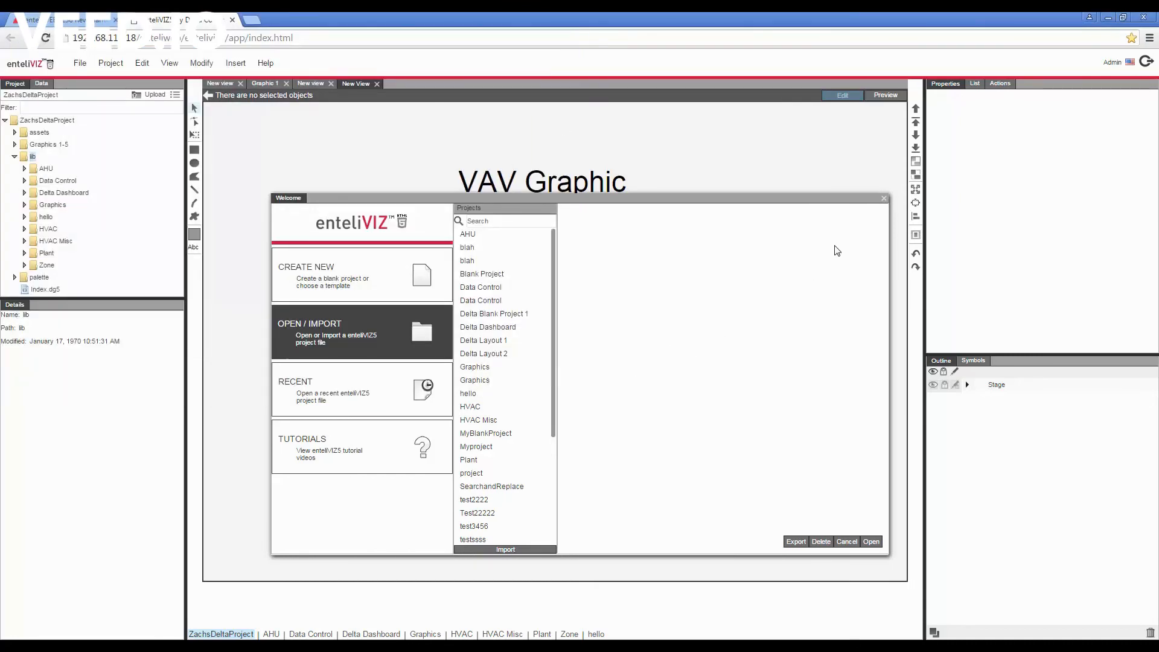
click(884, 199)
- Collapse the lib folder and open the project pane's upload file chooser, closing it without choosing a file
click(15, 157)
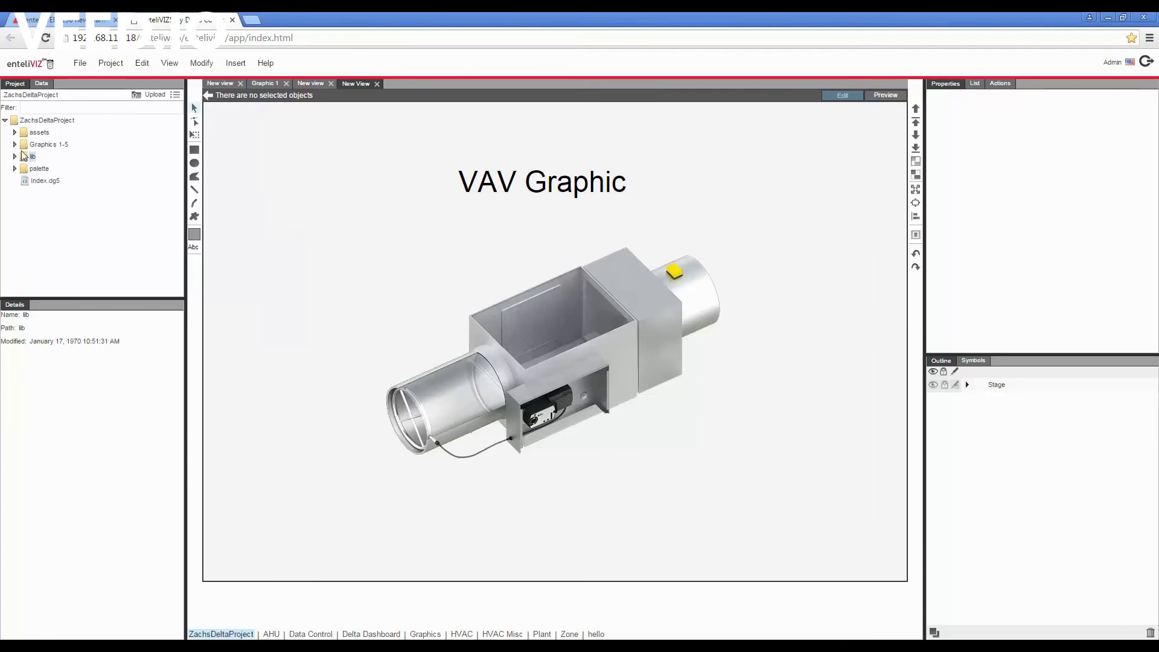
click(139, 94)
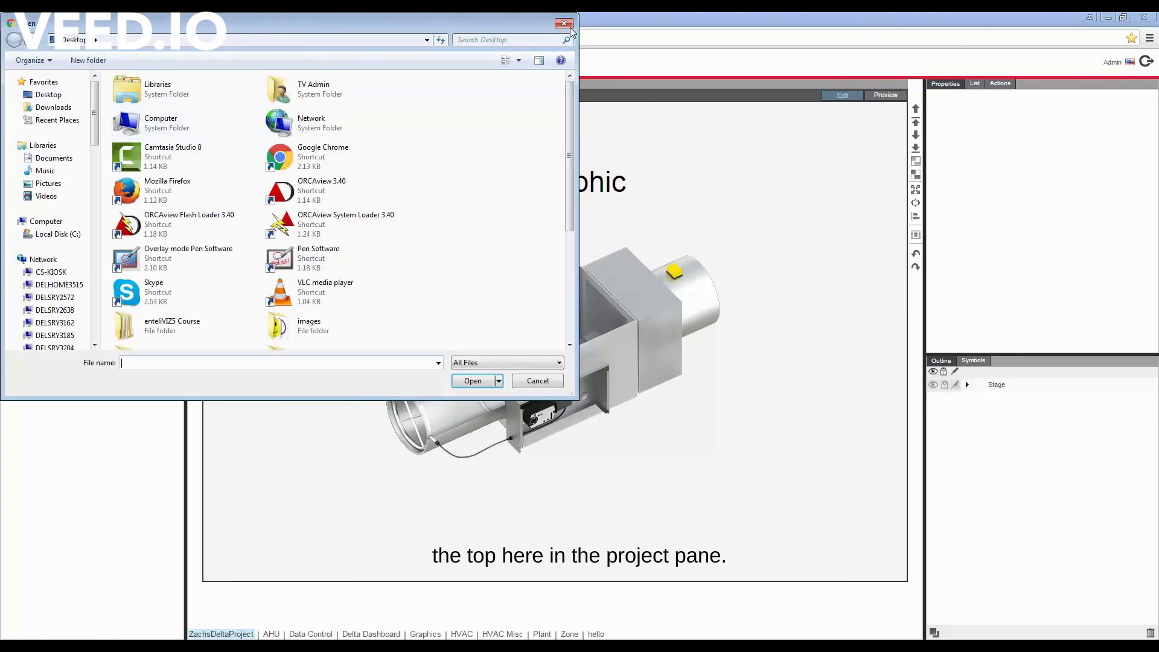
click(564, 24)
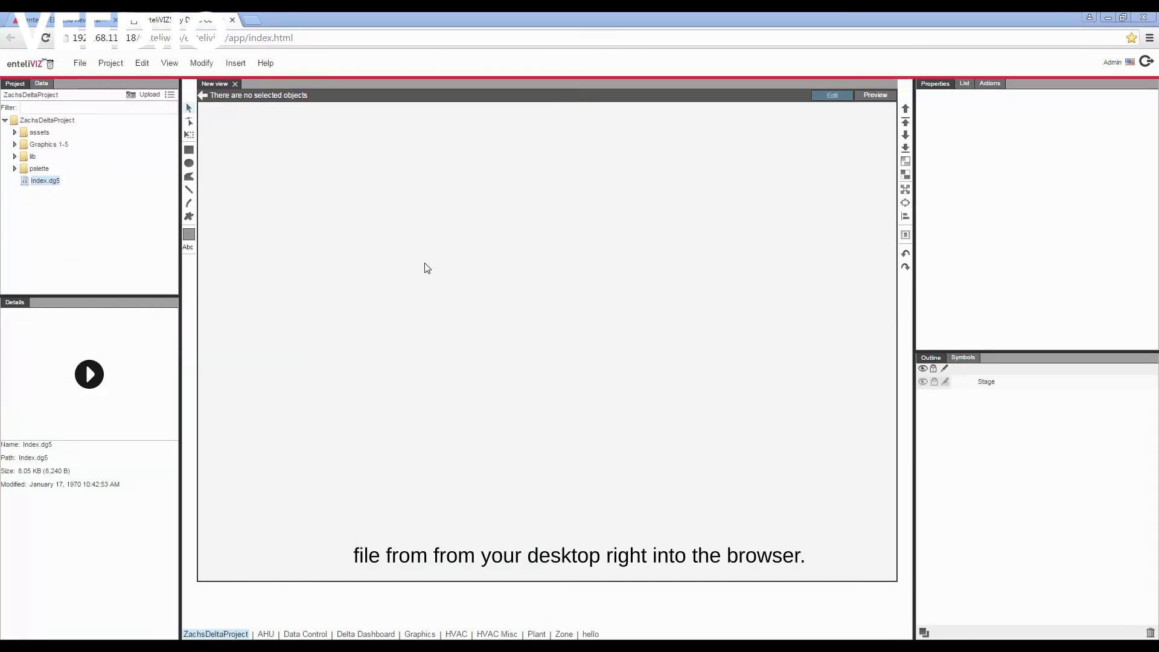
- Restore the browser window to a smaller size and drop graphic.dg5 from the desktop into the open project
double_click(532, 18)
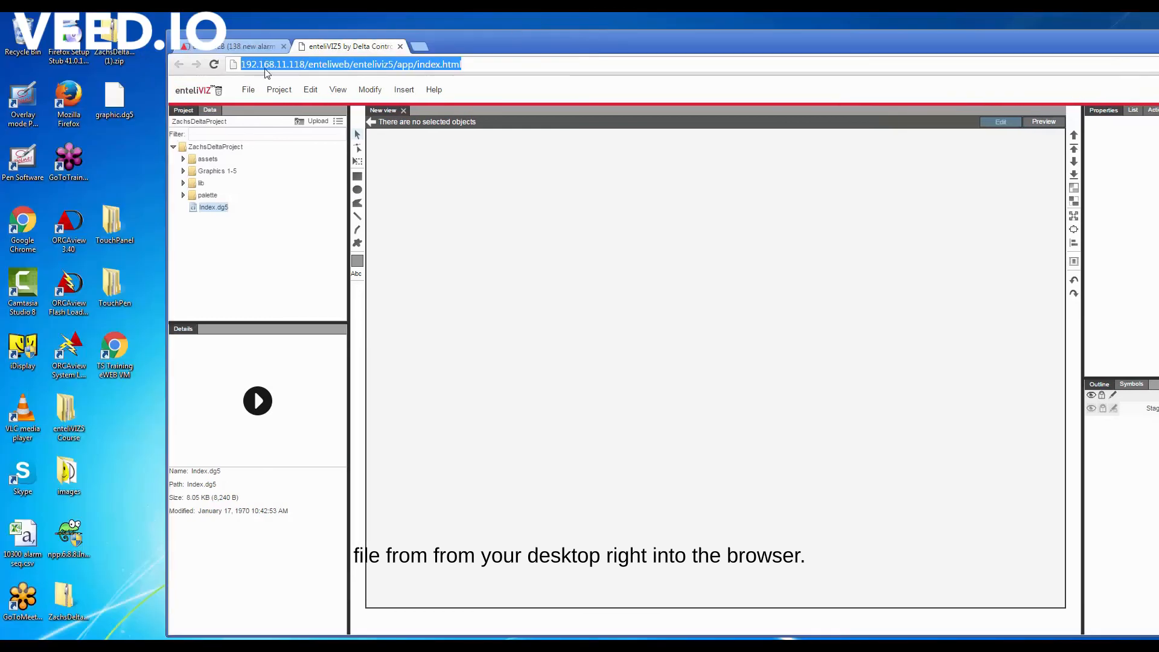
click(102, 113)
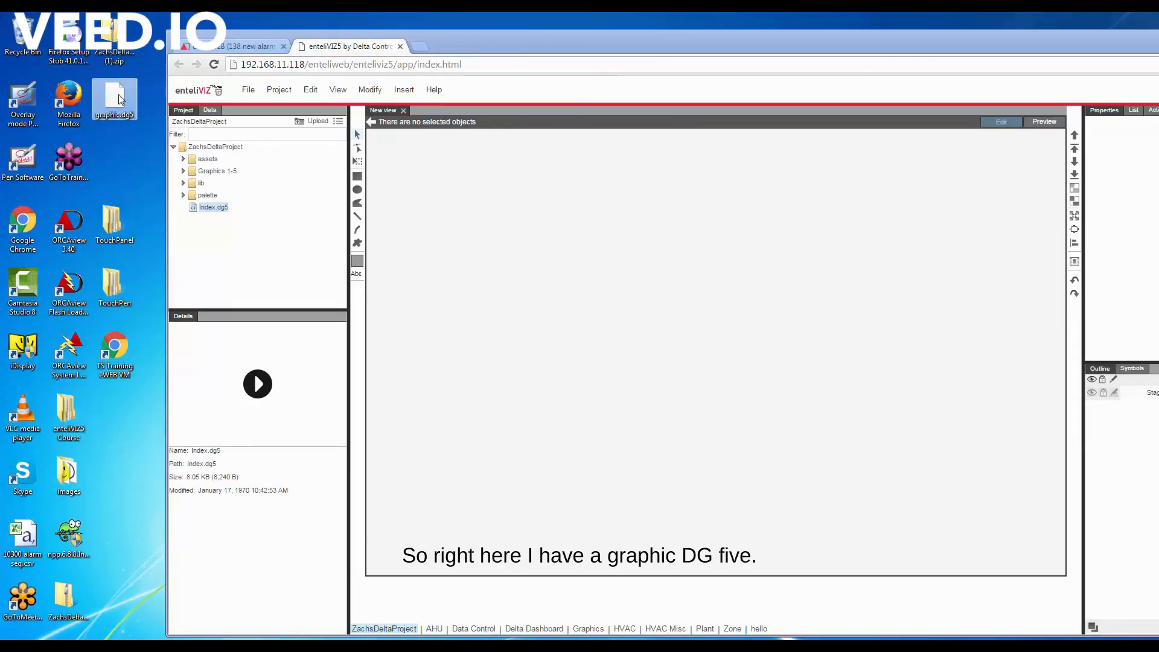
drag(119, 99, 613, 330)
click(729, 413)
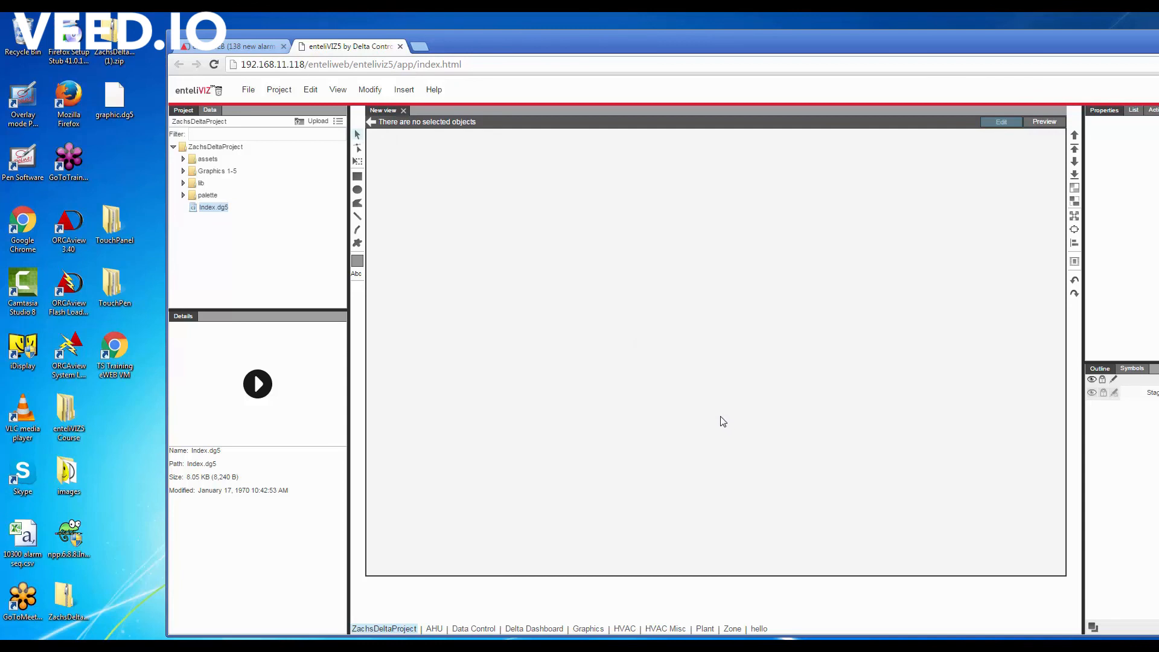
- Check the Graphics 1-5 folder, maximize the browser window, and reload the enteliVIZ page to refresh the project
click(183, 171)
click(183, 172)
double_click(548, 44)
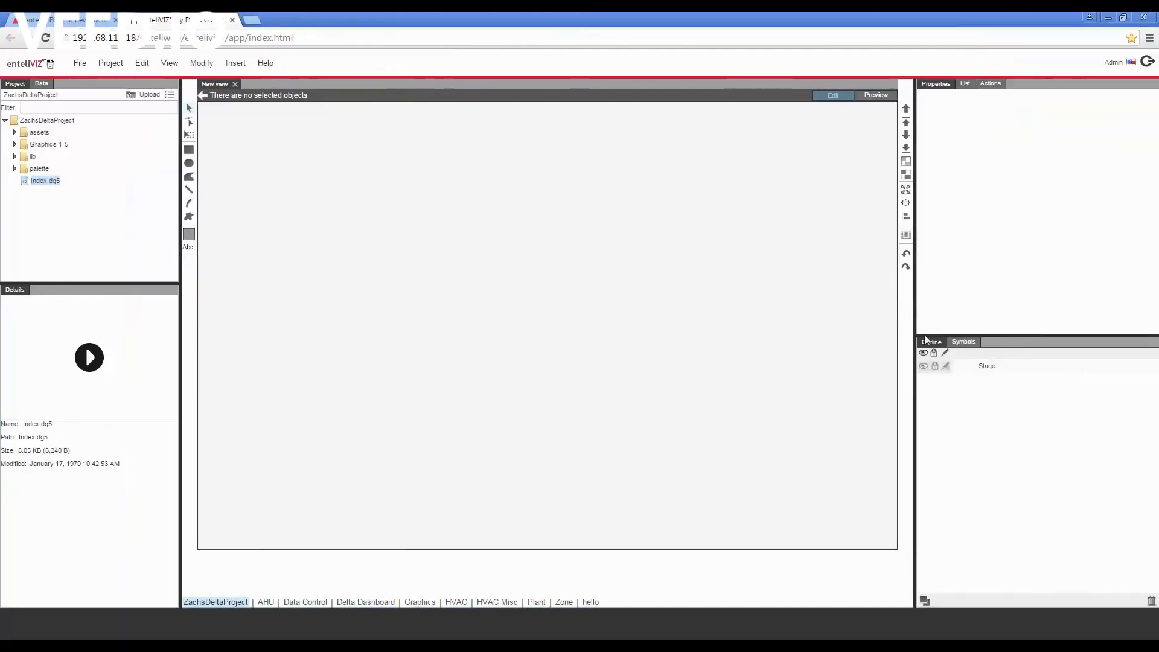
click(45, 37)
click(575, 151)
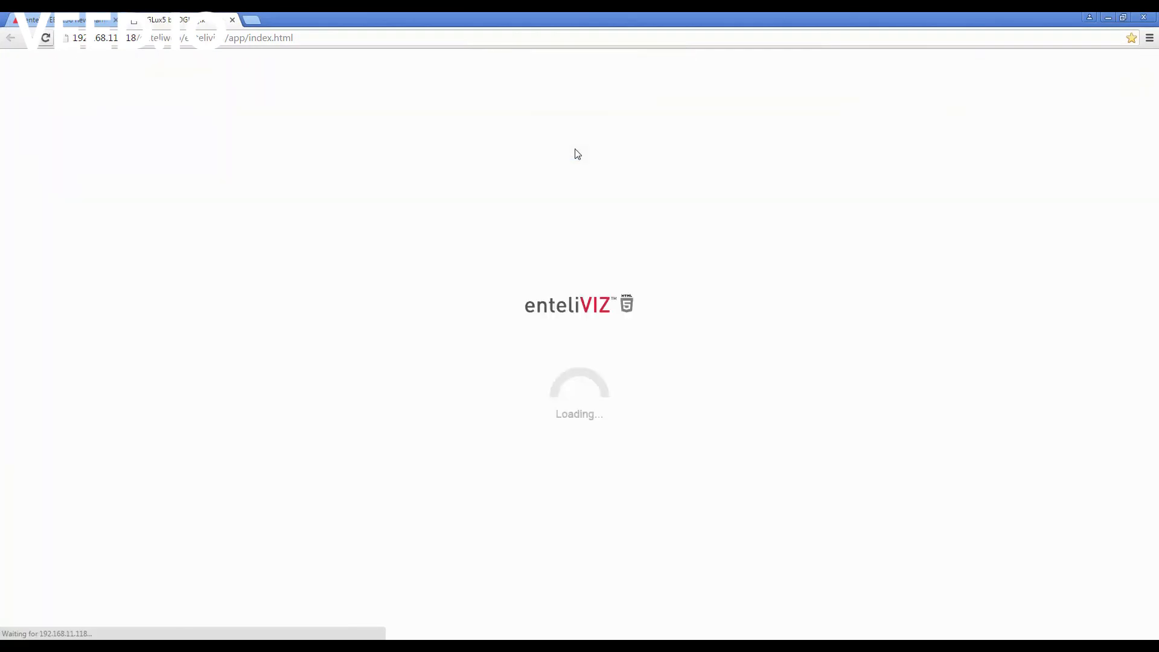